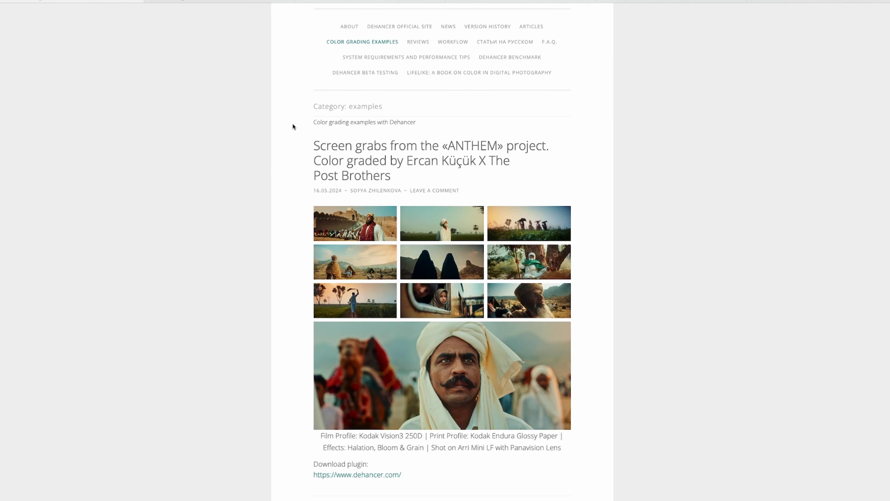
{"action": "scroll", "coordinate": [302, 145], "scroll_direction": "down", "scroll_amount": 5}
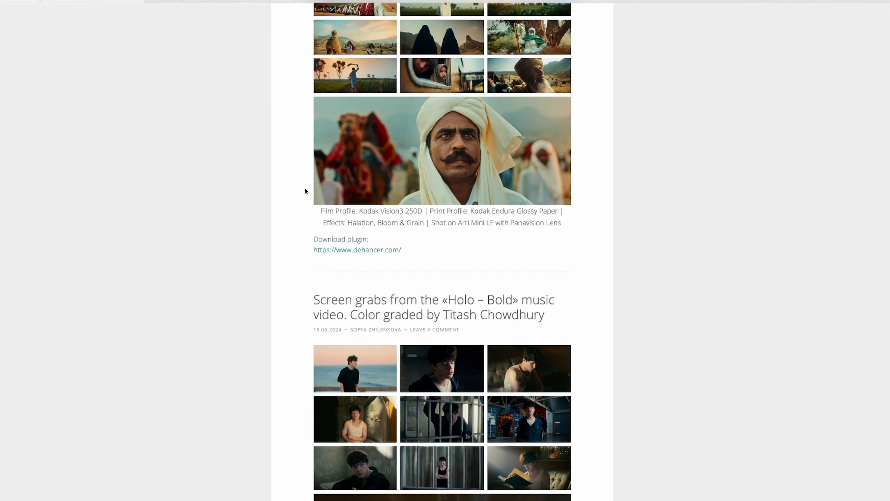
Read through the color grading examples and the film and print profile credits under the «ANTHEM» project.
{"action": "left_click_drag", "start_coordinate": [317, 209], "coordinate": [470, 230]}
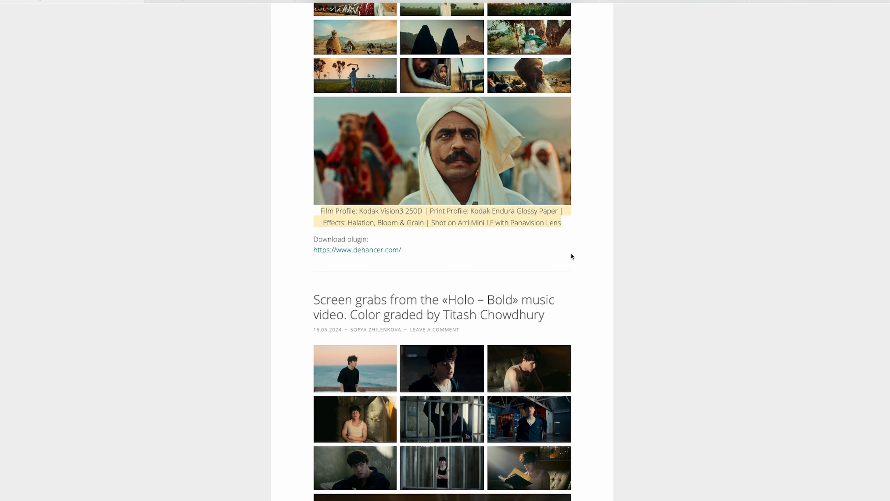
{"action": "scroll", "coordinate": [588, 258], "scroll_direction": "down", "scroll_amount": 3}
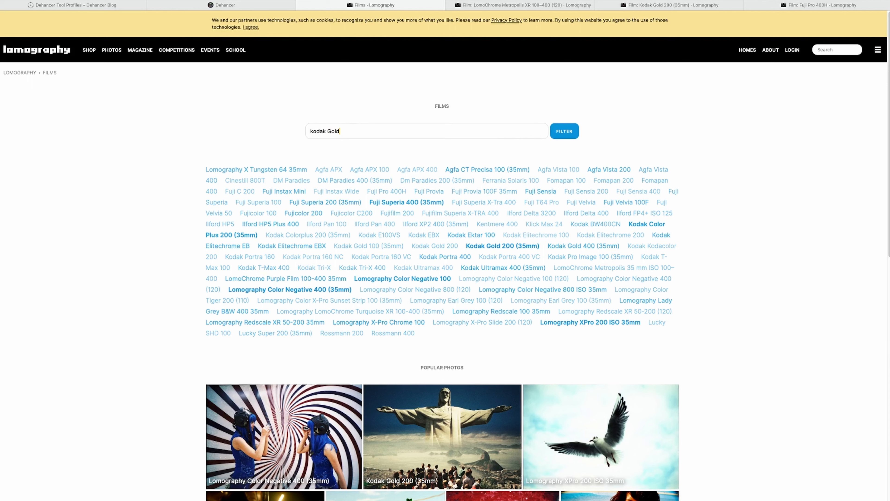
Enter a Kodak Gold film in Lomography's film filter and browse the page's popular photos.
{"action": "type", "text": "00"}
{"action": "scroll", "coordinate": [747, 198], "scroll_direction": "down", "scroll_amount": 8}
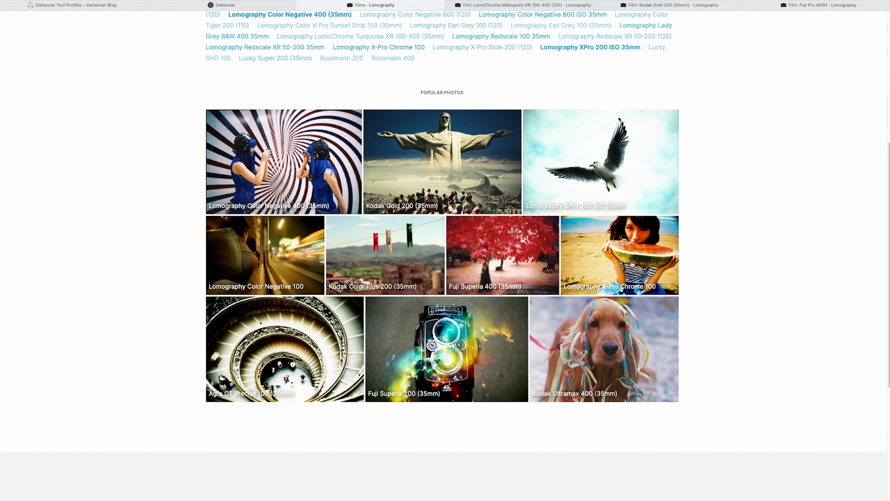
{"action": "scroll", "coordinate": [633, 263], "scroll_direction": "up", "scroll_amount": 8}
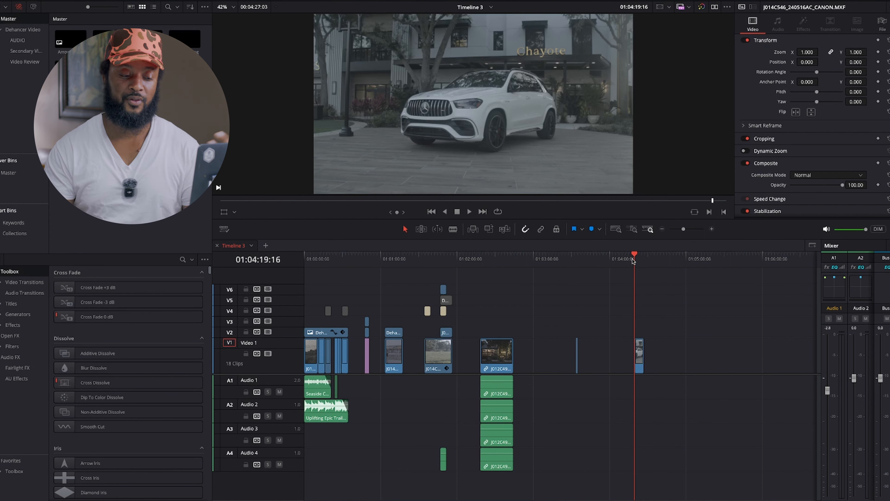
Switch to DaVinci Resolve, open the white car clip at 01:04:19:16 for color grading, and apply Dehancer Pro to node 01.
{"action": "left_click", "coordinate": [638, 356]}
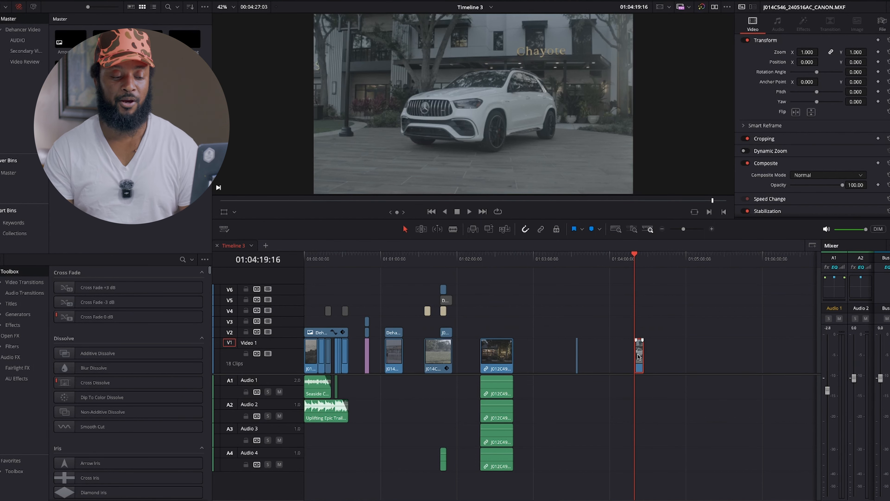
{"action": "key", "text": "shift+6"}
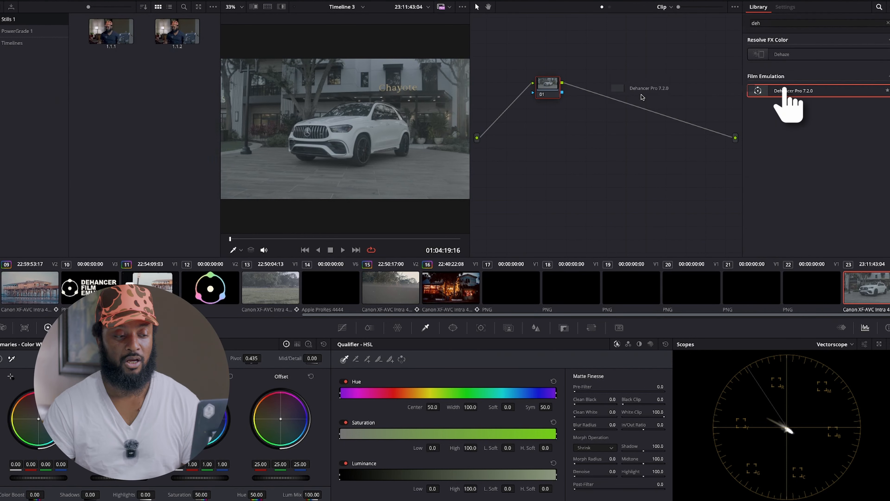
{"action": "left_click_drag", "start_coordinate": [567, 87], "coordinate": [550, 94]}
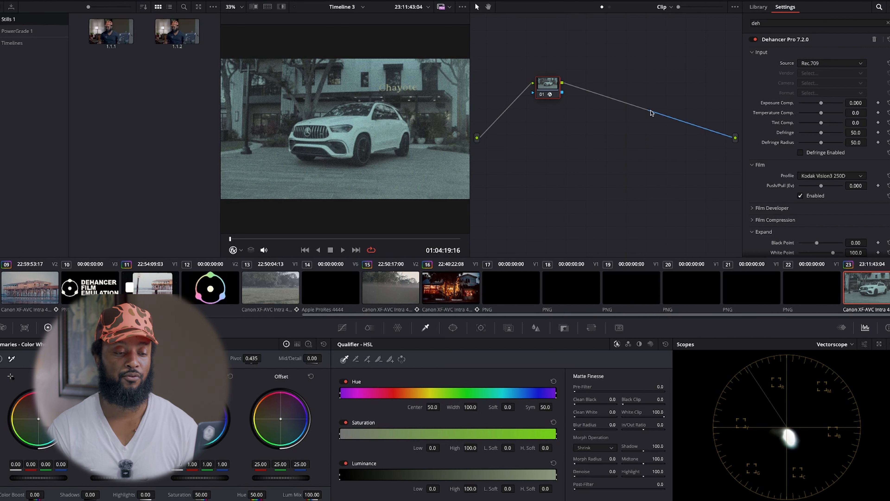
Set the Dehancer input source to Choose Camera with vendor Canon, camera R5C and format C-Log 3 Cinema Gamut.
{"action": "left_click", "coordinate": [814, 65]}
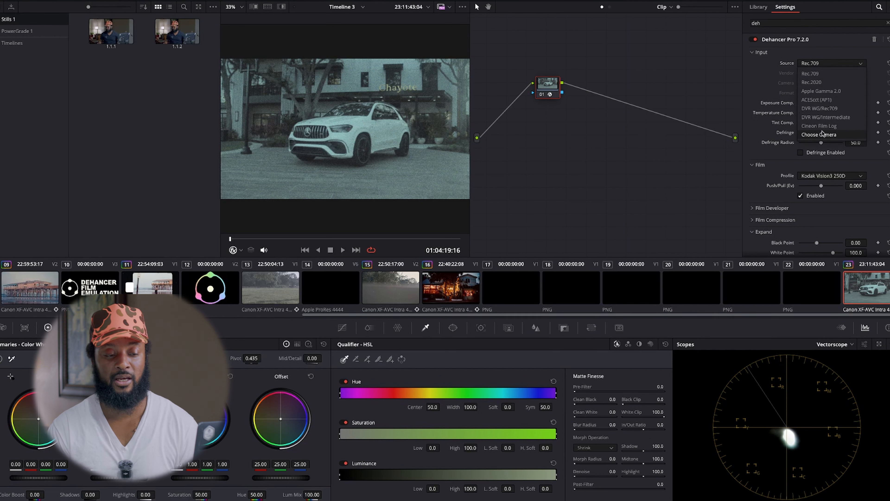
{"action": "left_click", "coordinate": [822, 134]}
{"action": "left_click", "coordinate": [815, 75]}
{"action": "left_click", "coordinate": [815, 118]}
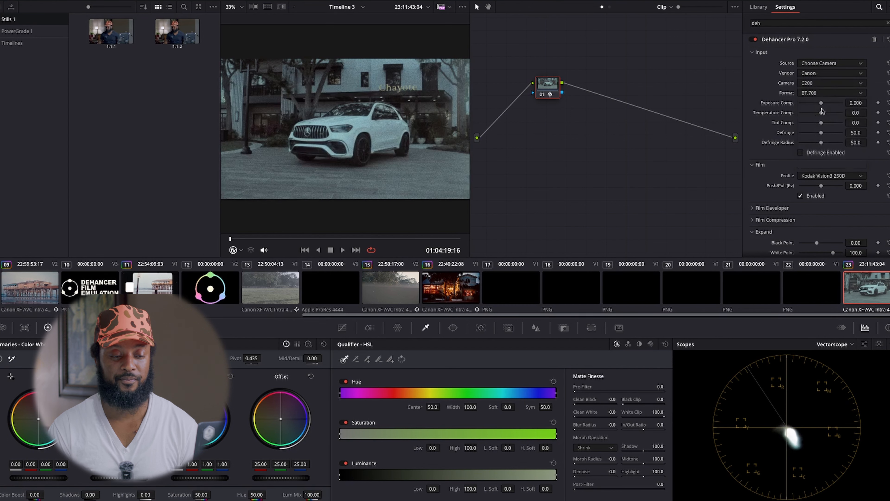
{"action": "left_click", "coordinate": [821, 84]}
{"action": "left_click", "coordinate": [819, 142]}
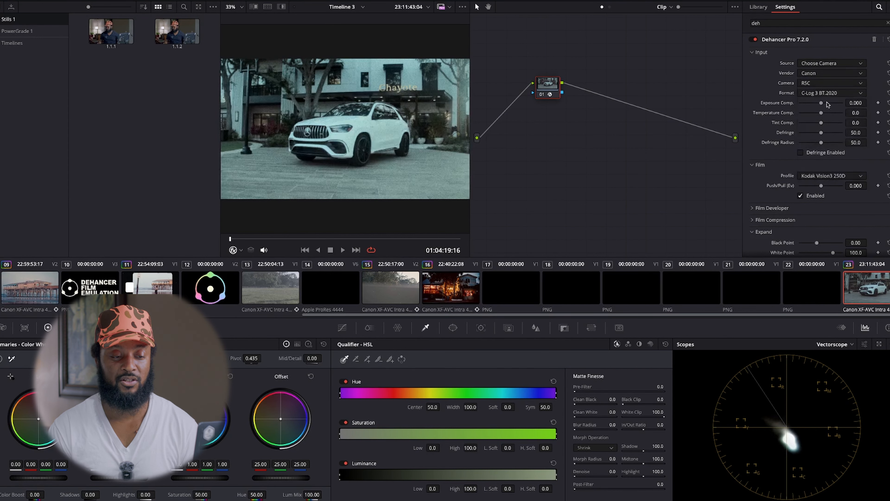
{"action": "left_click", "coordinate": [821, 93]}
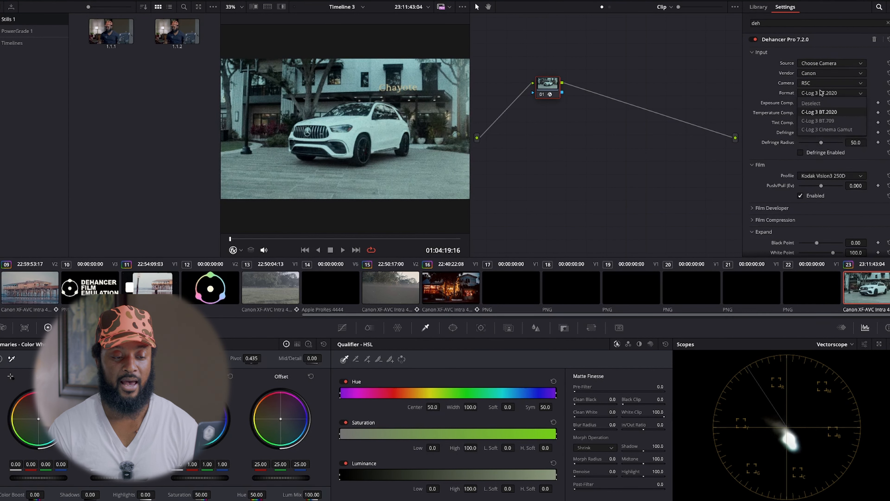
{"action": "left_click", "coordinate": [819, 129]}
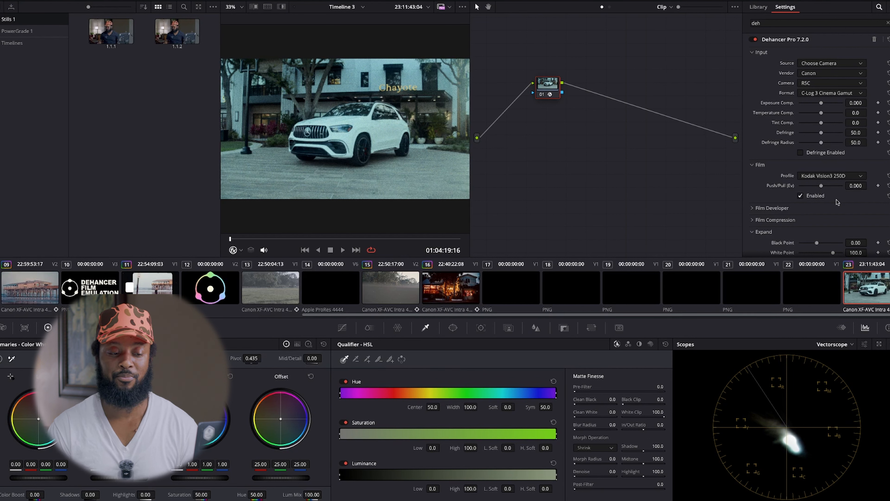
Change the Dehancer film profile to Fujicolor Pro 400H.
{"action": "left_click", "coordinate": [820, 177]}
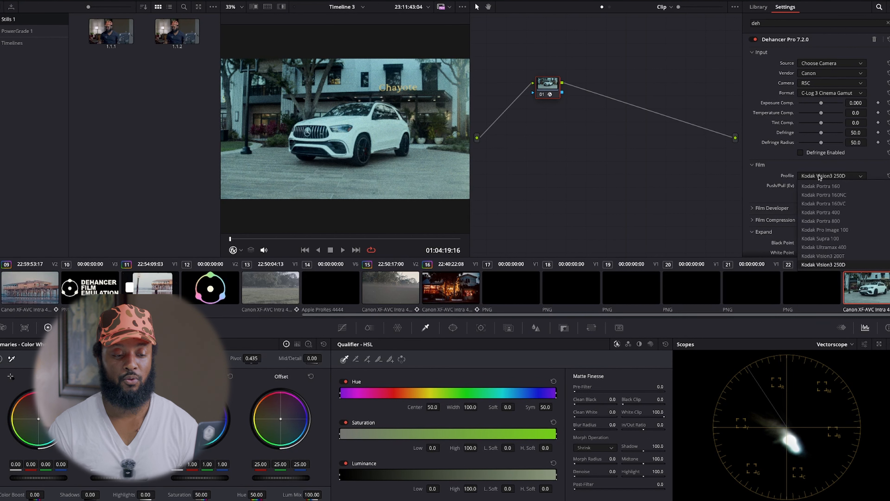
{"action": "scroll", "coordinate": [841, 225], "scroll_direction": "up", "scroll_amount": 5}
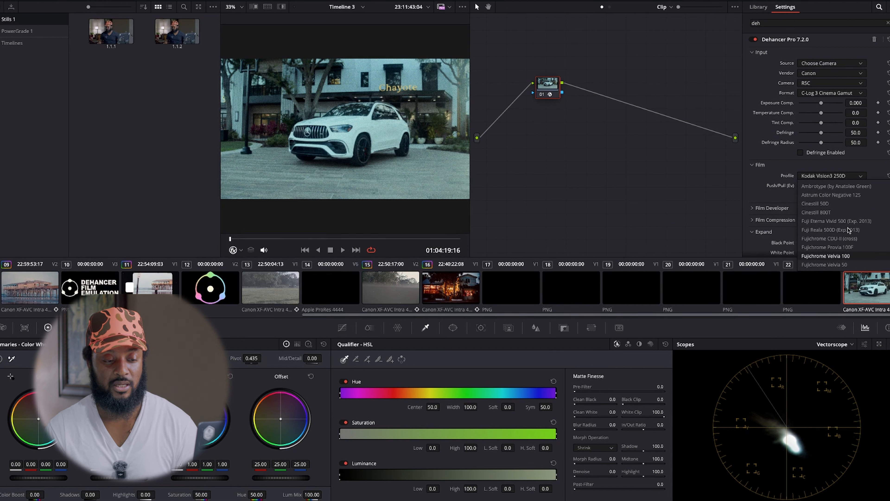
{"action": "scroll", "coordinate": [843, 242], "scroll_direction": "down", "scroll_amount": 3}
{"action": "left_click", "coordinate": [840, 240]}
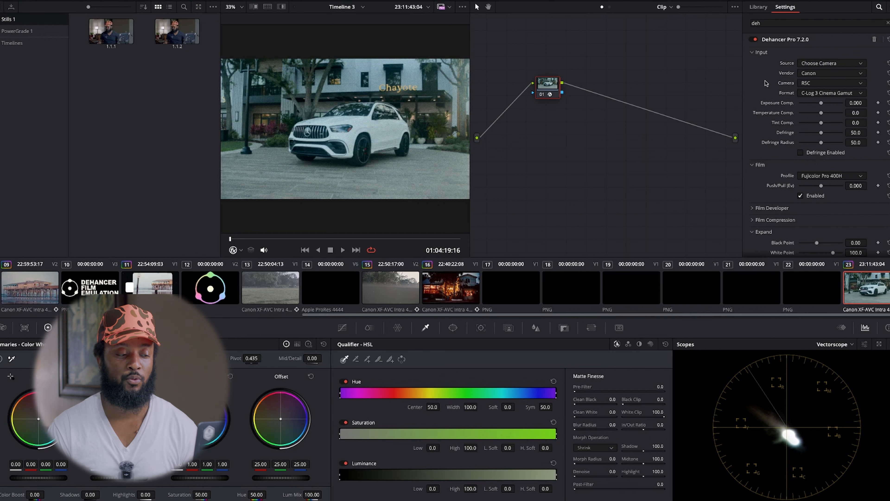
Insert a serial node before the Dehancer node and arrange the two nodes side by side.
{"action": "left_click_drag", "start_coordinate": [554, 86], "coordinate": [616, 92]}
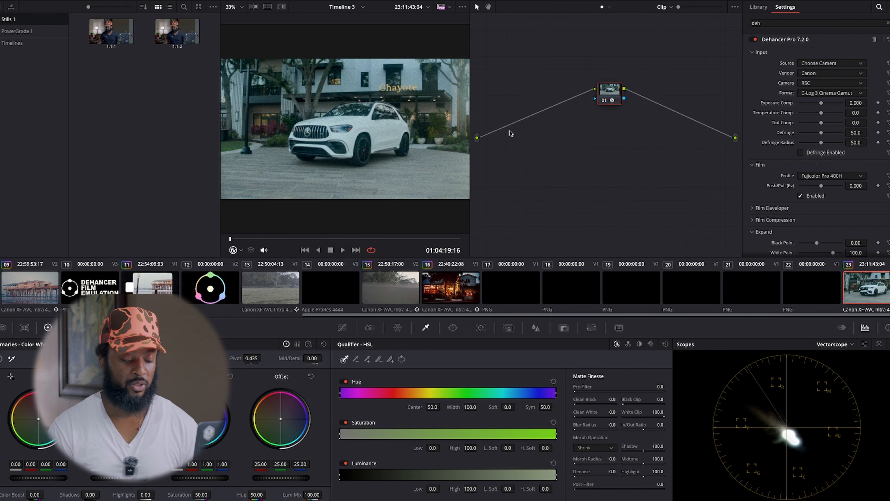
{"action": "key", "text": "shift+s"}
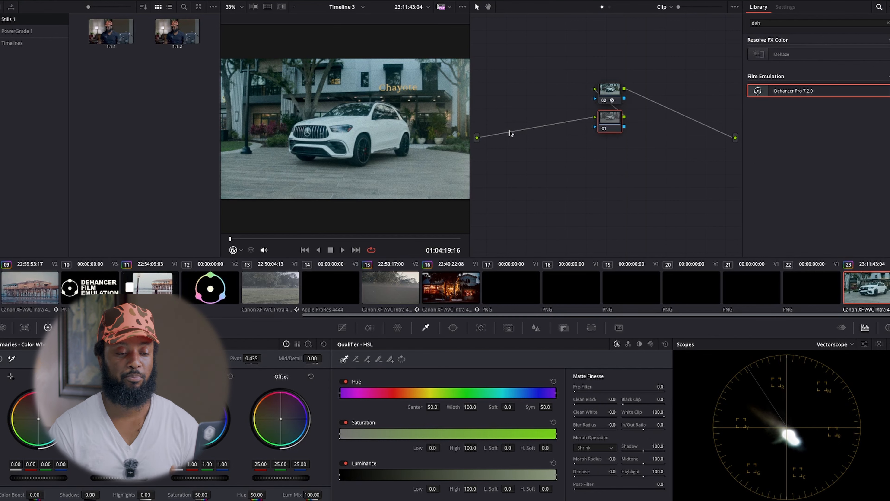
{"action": "left_click_drag", "start_coordinate": [606, 120], "coordinate": [524, 94]}
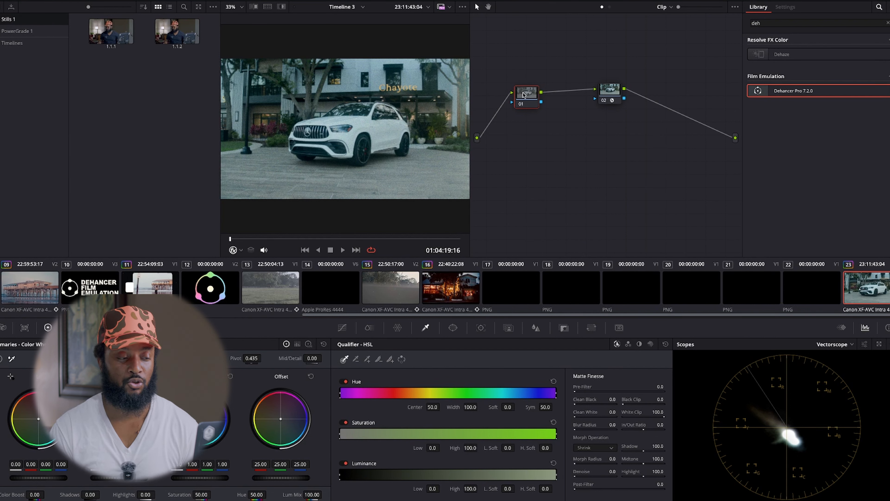
Set spatial noise reduction on node 01 to Better mode, Medium radius, luma and chroma 14.3, and blend 9.5.
{"action": "left_click", "coordinate": [120, 327]}
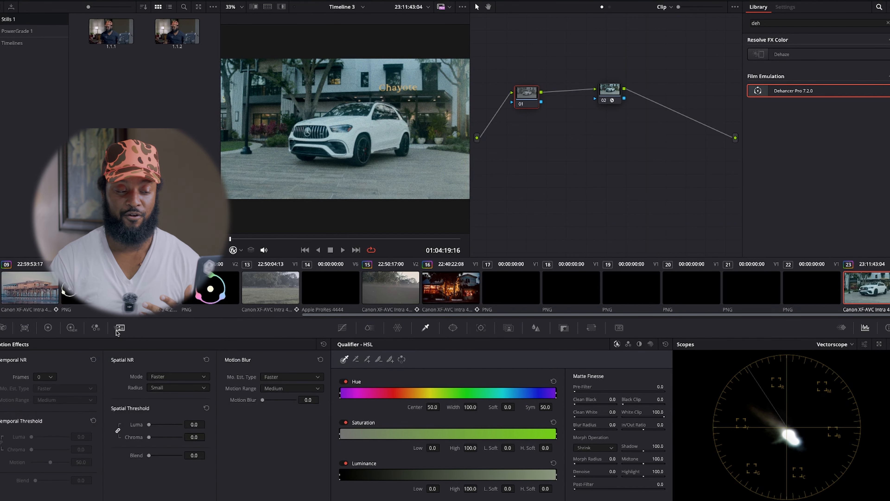
{"action": "left_click", "coordinate": [177, 377]}
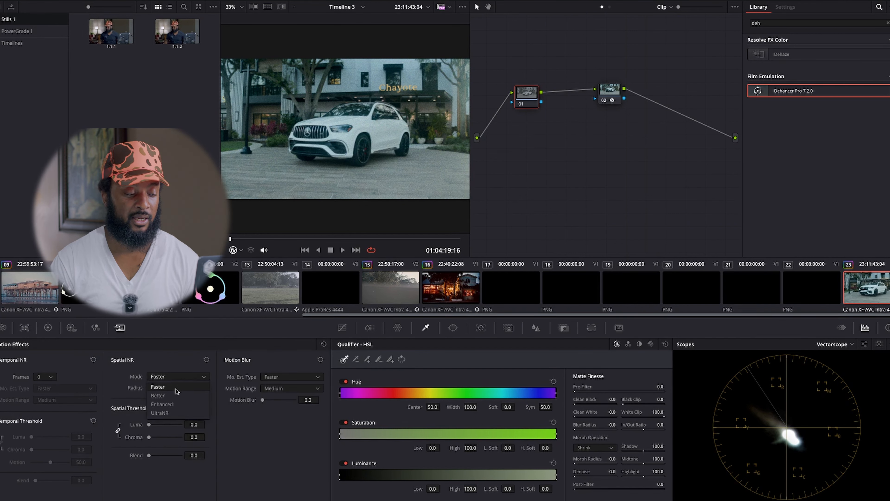
{"action": "left_click", "coordinate": [172, 395]}
{"action": "left_click", "coordinate": [170, 388]}
{"action": "left_click", "coordinate": [160, 407]}
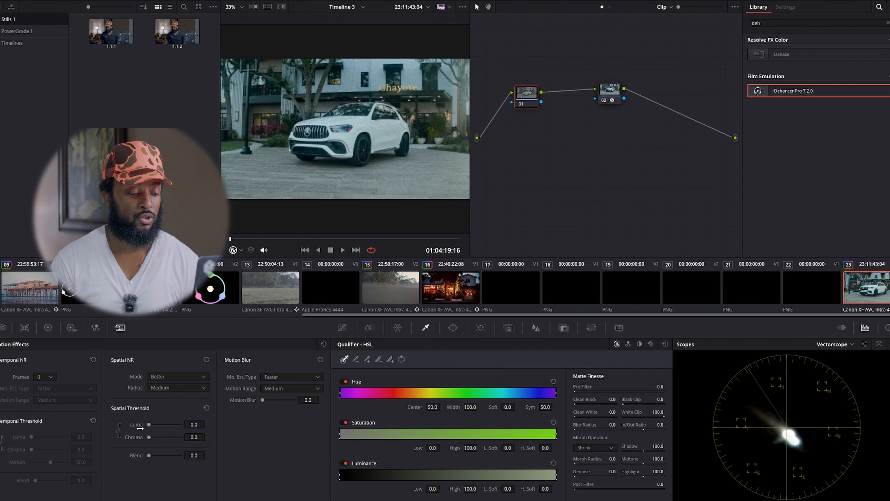
{"action": "left_click_drag", "start_coordinate": [148, 425], "coordinate": [154, 425]}
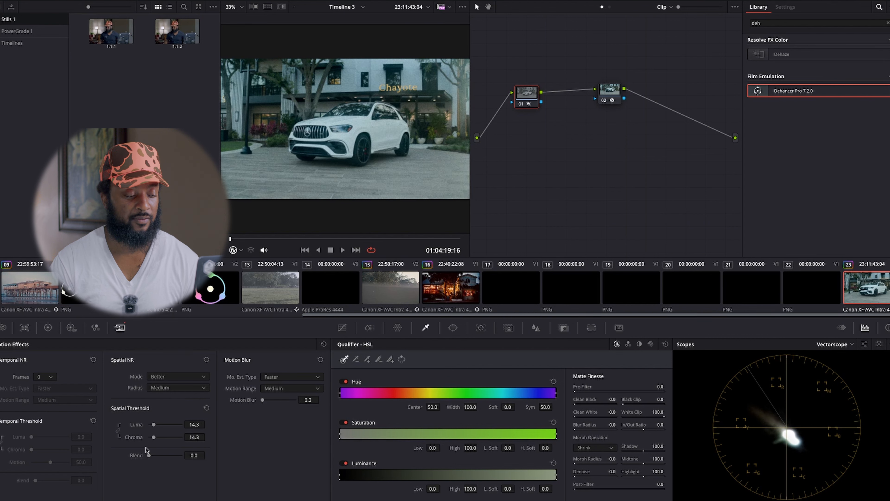
{"action": "left_click_drag", "start_coordinate": [150, 456], "coordinate": [151, 456]}
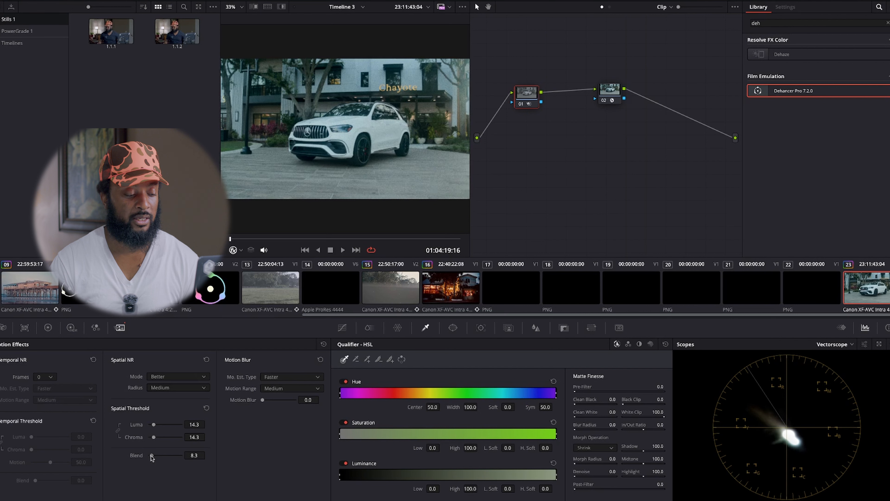
Set temporal noise reduction on node 01 to 3 frames, Better motion estimation, luma and chroma 13.7, and blend 9.4.
{"action": "left_click", "coordinate": [42, 377]}
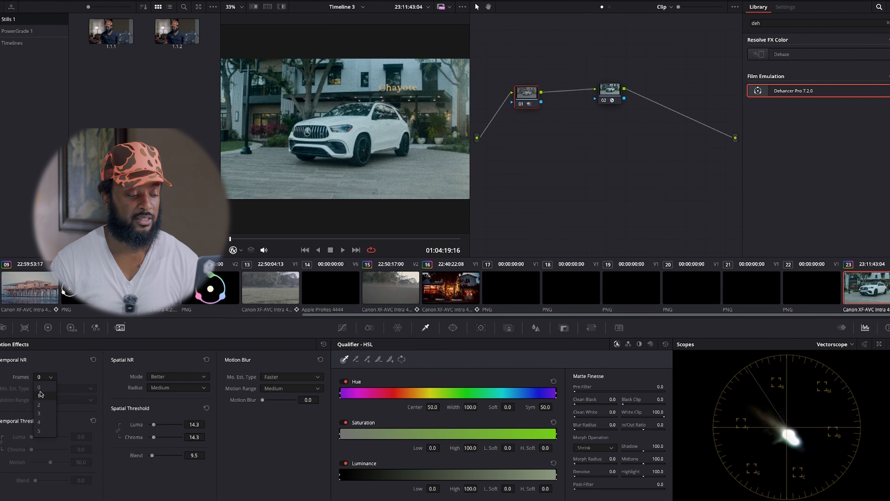
{"action": "left_click", "coordinate": [39, 413]}
{"action": "left_click", "coordinate": [55, 388]}
{"action": "left_click", "coordinate": [49, 408]}
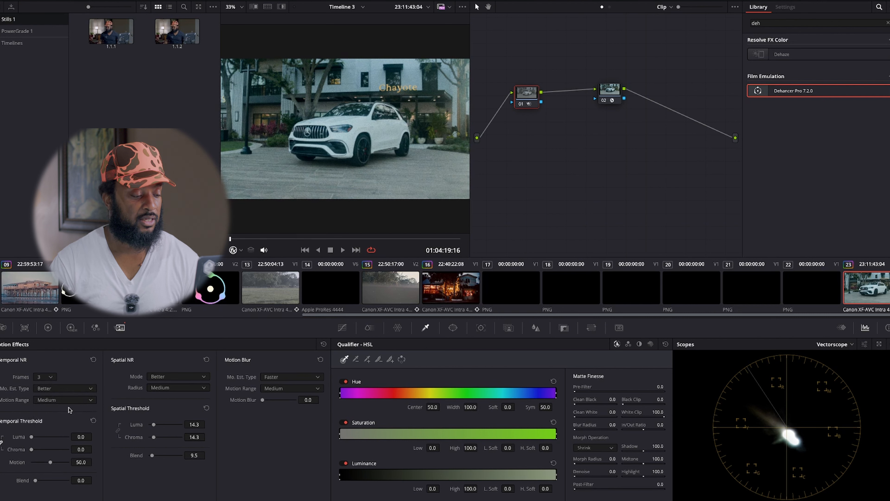
{"action": "left_click_drag", "start_coordinate": [32, 437], "coordinate": [37, 443]}
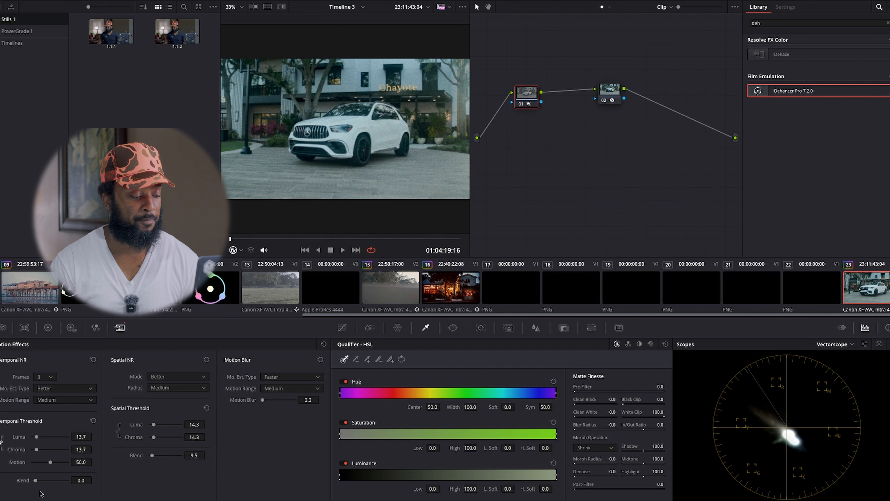
{"action": "left_click_drag", "start_coordinate": [35, 481], "coordinate": [39, 483]}
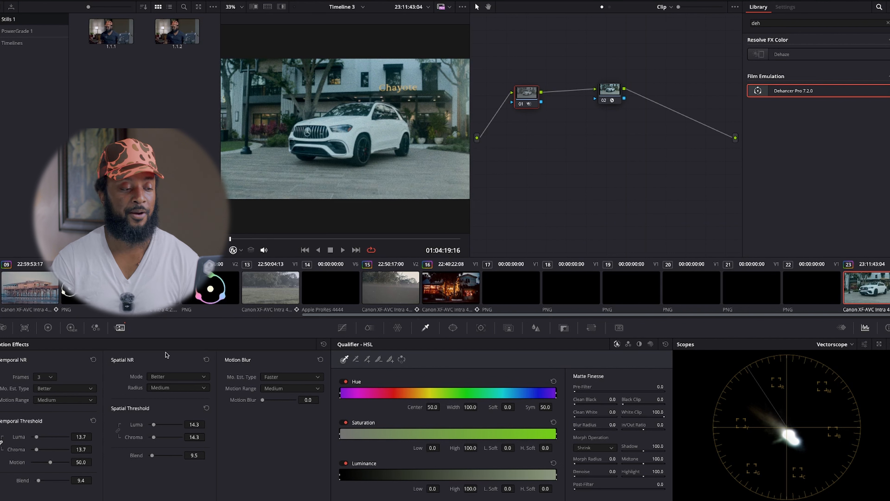
On the Dehancer node, set exposure compensation to 0.744, temperature compensation to 21.1 and tint compensation to 33.9.
{"action": "left_click_drag", "start_coordinate": [612, 92], "coordinate": [587, 94]}
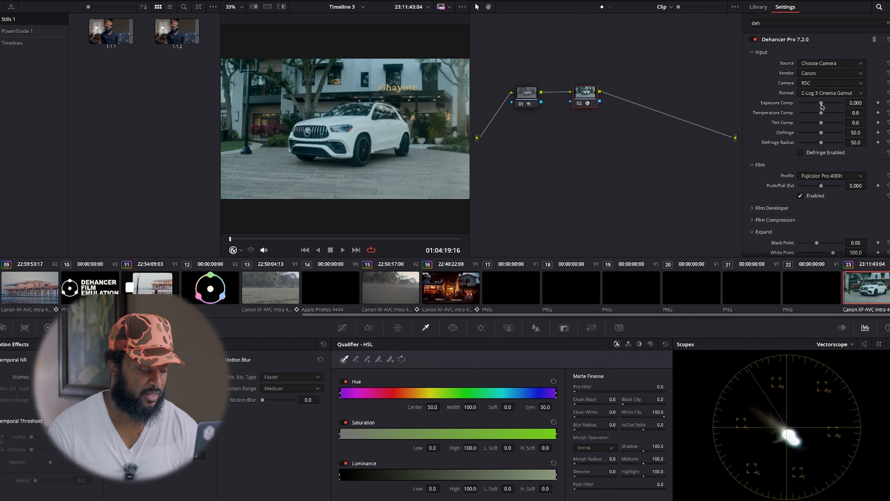
{"action": "left_click_drag", "start_coordinate": [822, 106], "coordinate": [827, 104]}
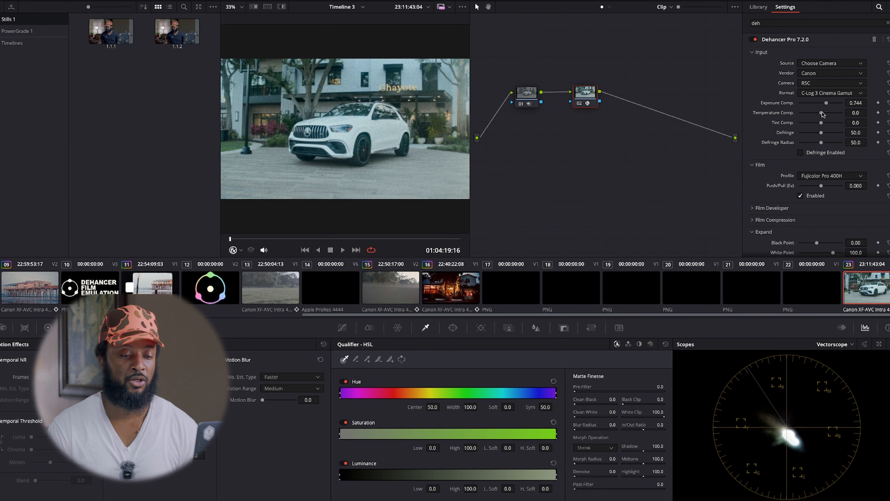
{"action": "left_click_drag", "start_coordinate": [821, 113], "coordinate": [826, 113]}
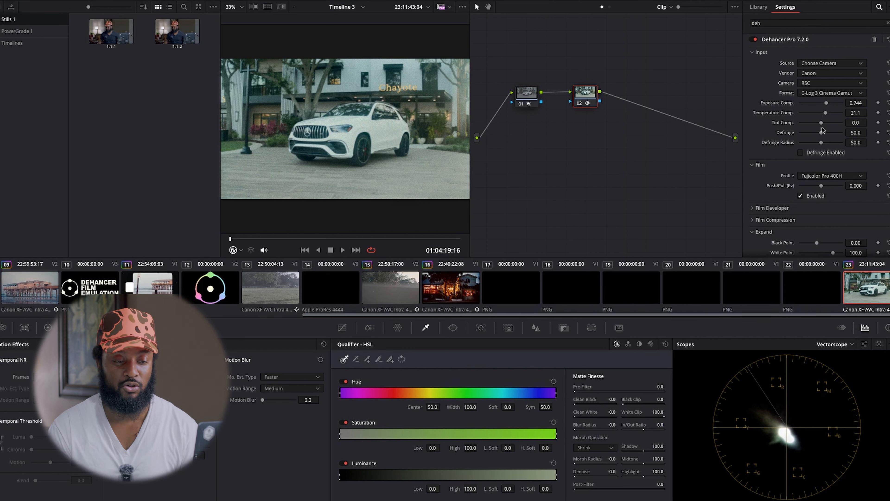
{"action": "left_click_drag", "start_coordinate": [823, 126], "coordinate": [829, 128]}
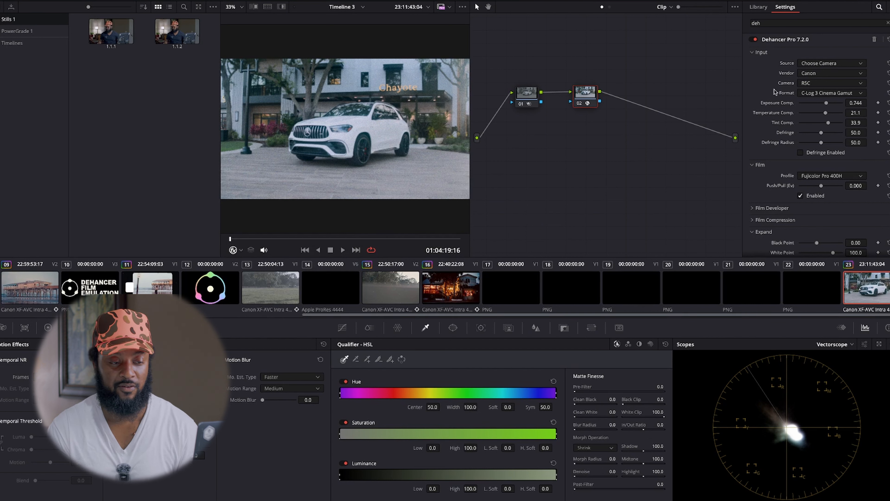
Collapse the Input, Film and Expand sections of the Dehancer settings.
{"action": "left_click", "coordinate": [752, 52]}
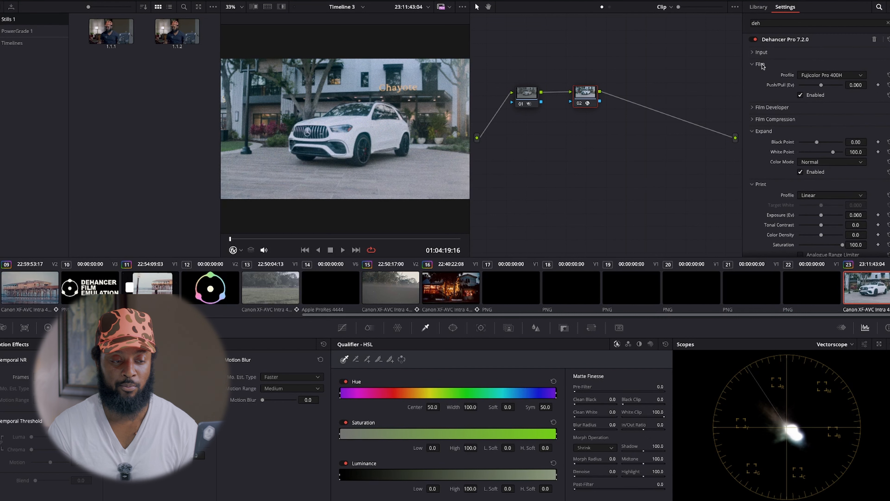
{"action": "left_click", "coordinate": [753, 64]}
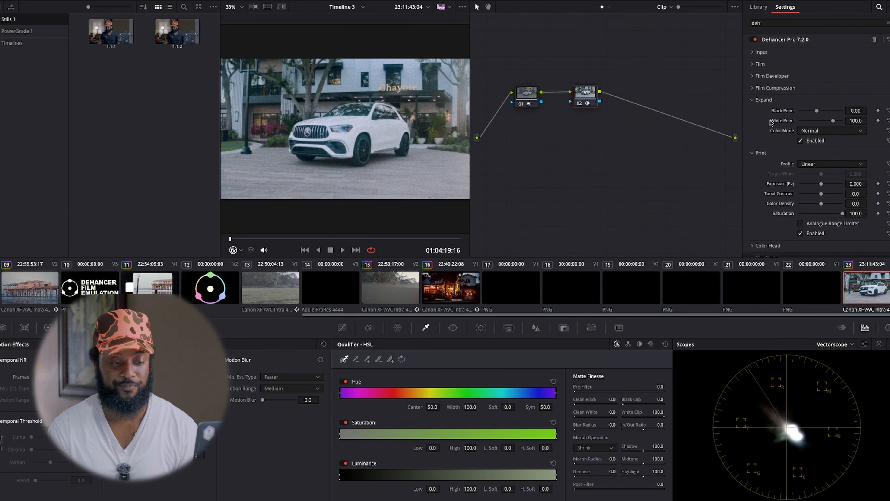
{"action": "left_click", "coordinate": [752, 100]}
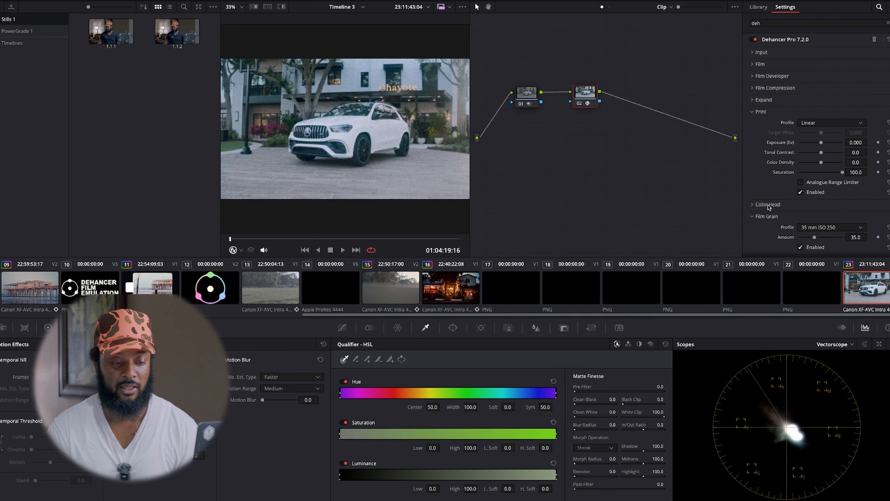
Disable Film Grain on the Dehancer node and collapse its section.
{"action": "scroll", "coordinate": [798, 212], "scroll_direction": "down", "scroll_amount": 2}
{"action": "left_click", "coordinate": [800, 176]}
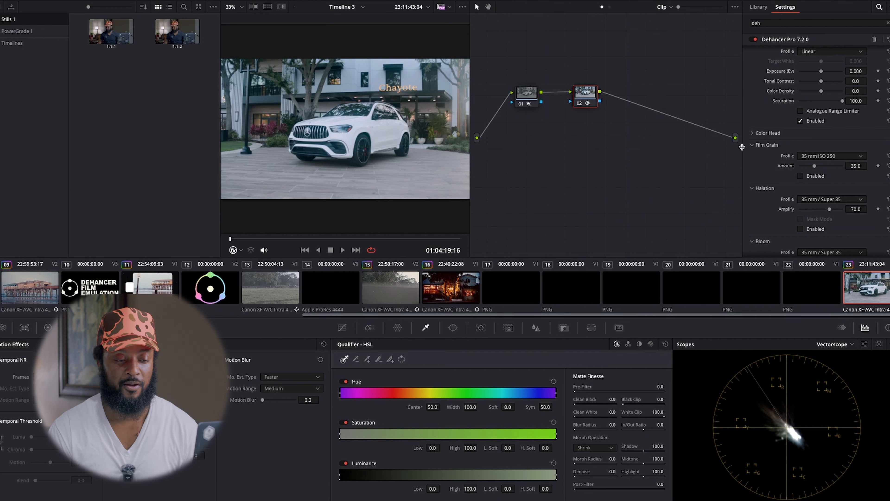
{"action": "left_click", "coordinate": [751, 145]}
Compare the Fujifilm 3513 and Kodak 2383 print profiles, keep Fujifilm 3513 Print film, and set Target White to -0.348.
{"action": "scroll", "coordinate": [754, 135], "scroll_direction": "up", "scroll_amount": 2}
{"action": "scroll", "coordinate": [753, 134], "scroll_direction": "up", "scroll_amount": 1}
{"action": "left_click", "coordinate": [833, 123]}
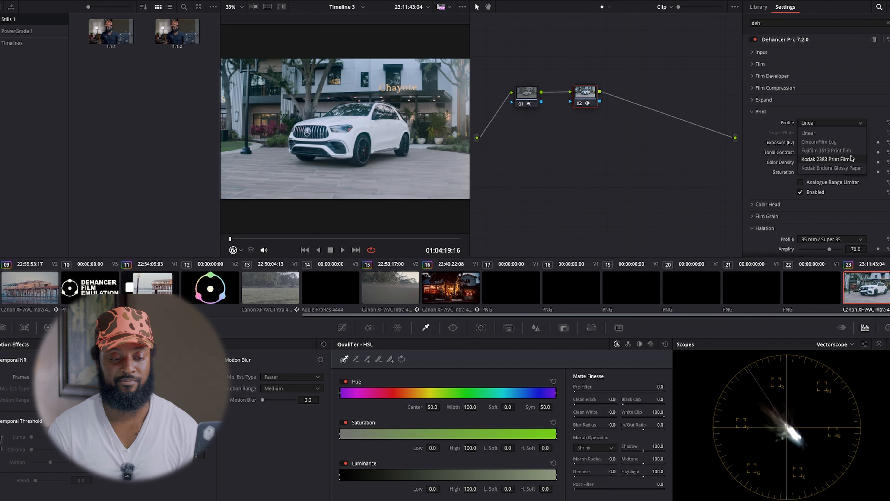
{"action": "left_click", "coordinate": [838, 151]}
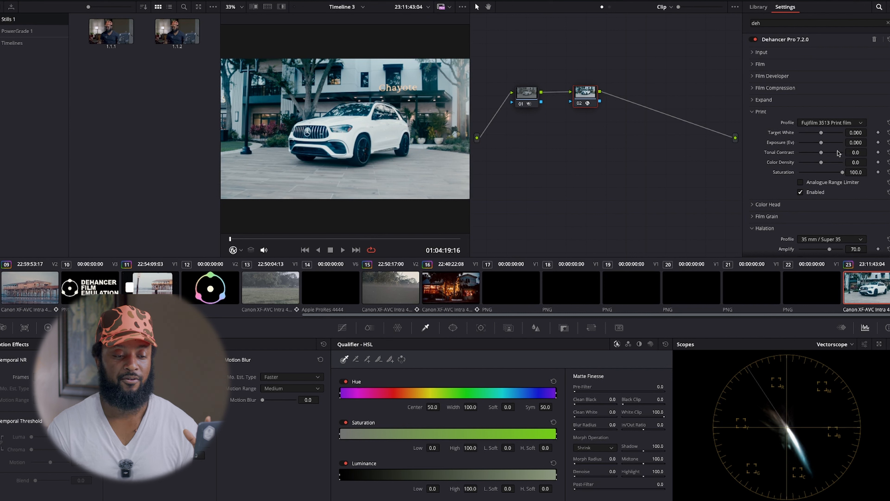
{"action": "left_click", "coordinate": [843, 125]}
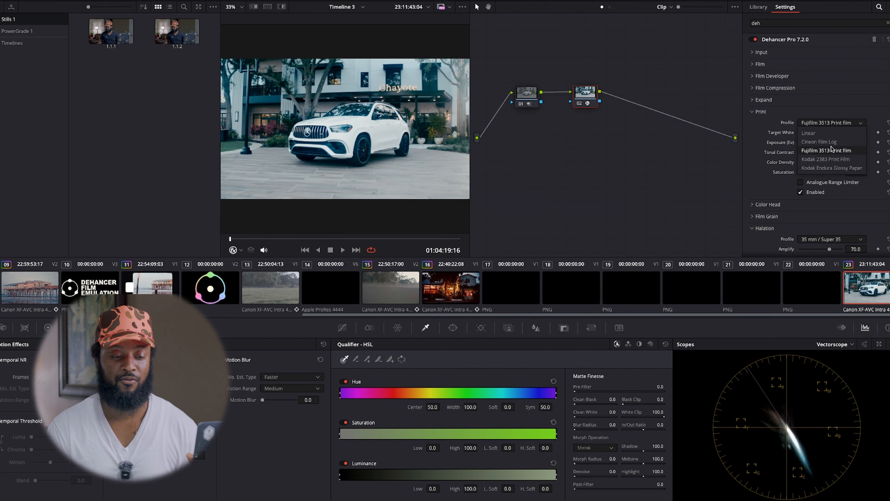
{"action": "left_click", "coordinate": [833, 158]}
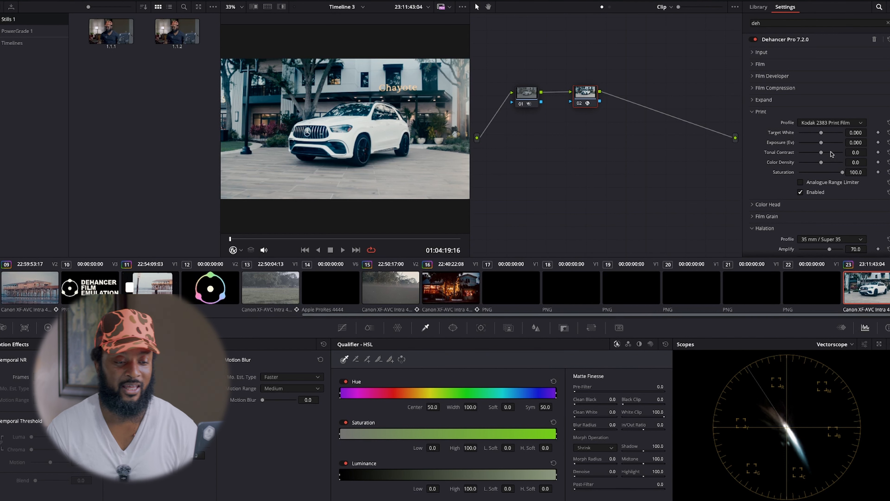
{"action": "left_click", "coordinate": [838, 123]}
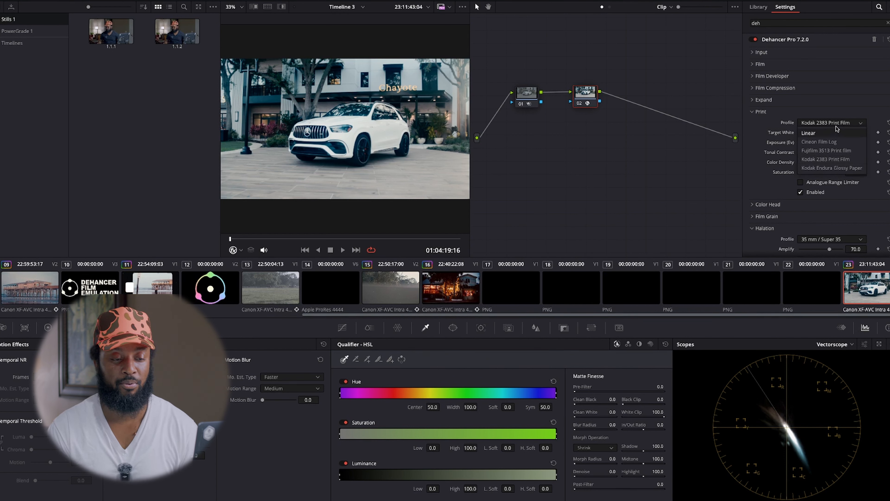
{"action": "left_click", "coordinate": [832, 151]}
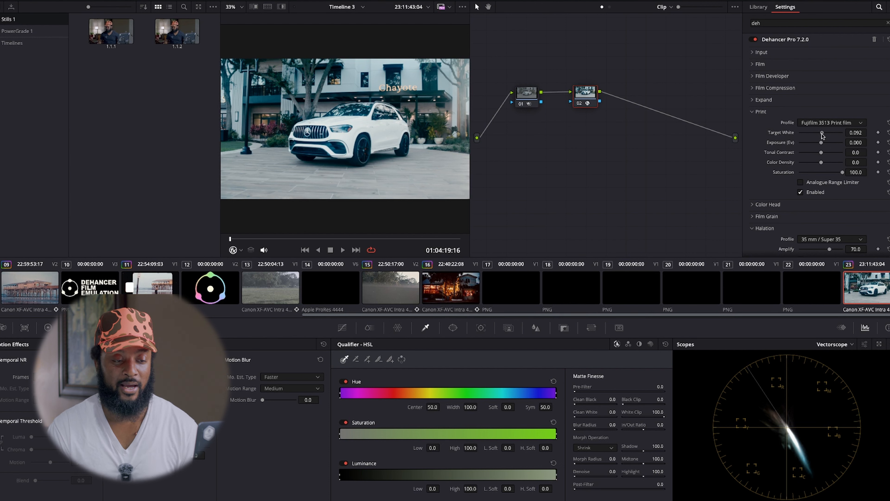
{"action": "left_click_drag", "start_coordinate": [821, 133], "coordinate": [816, 132]}
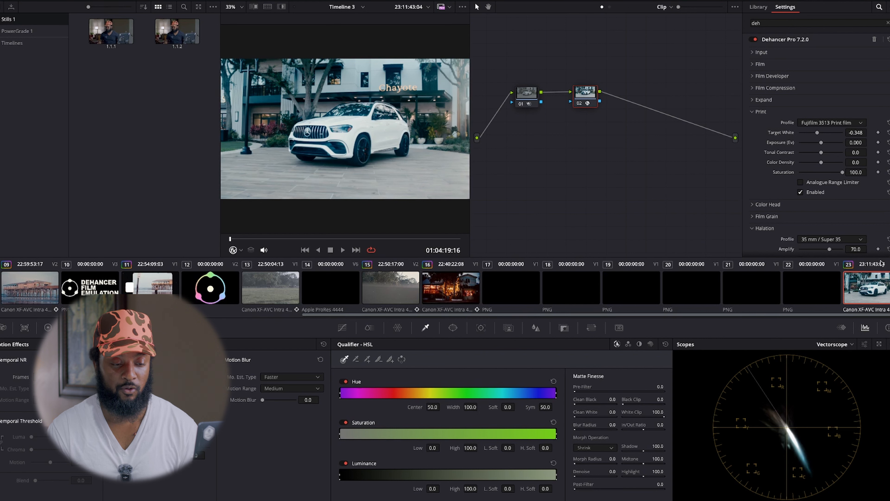
Switch the scopes from the vectorscope to the parade view, trying the waveform first.
{"action": "left_click", "coordinate": [848, 345]}
{"action": "left_click", "coordinate": [855, 365]}
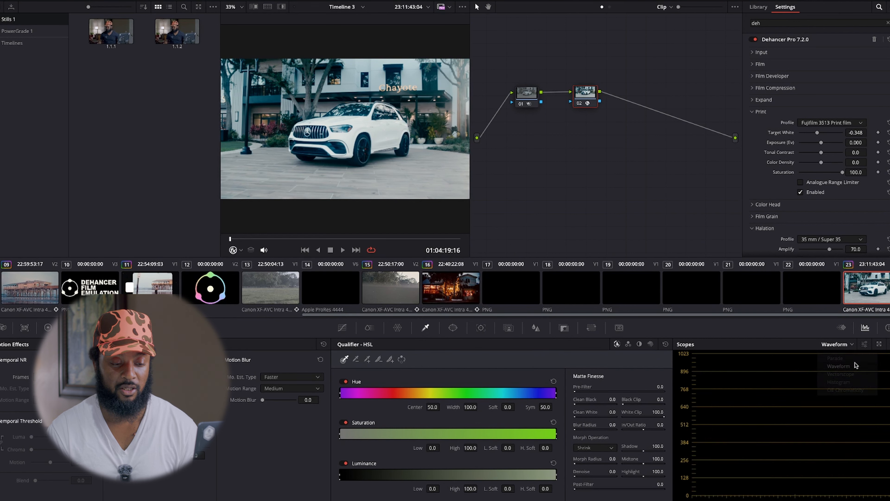
{"action": "left_click", "coordinate": [838, 344]}
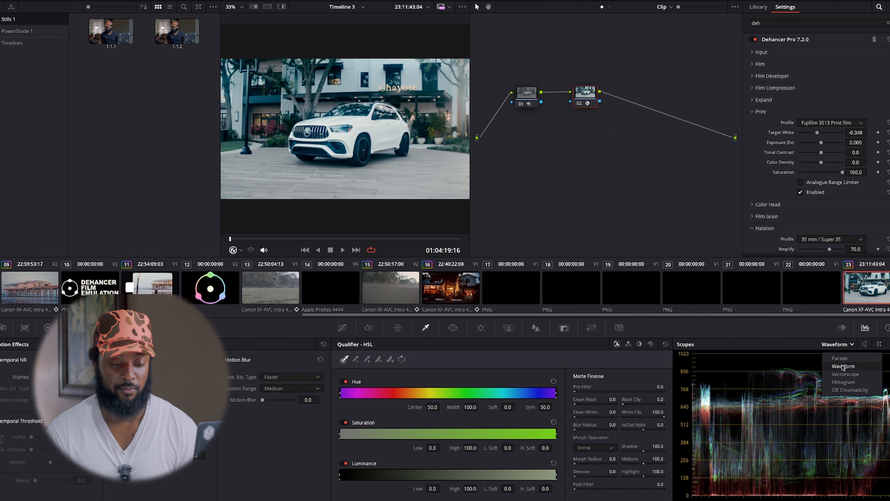
{"action": "left_click", "coordinate": [840, 358]}
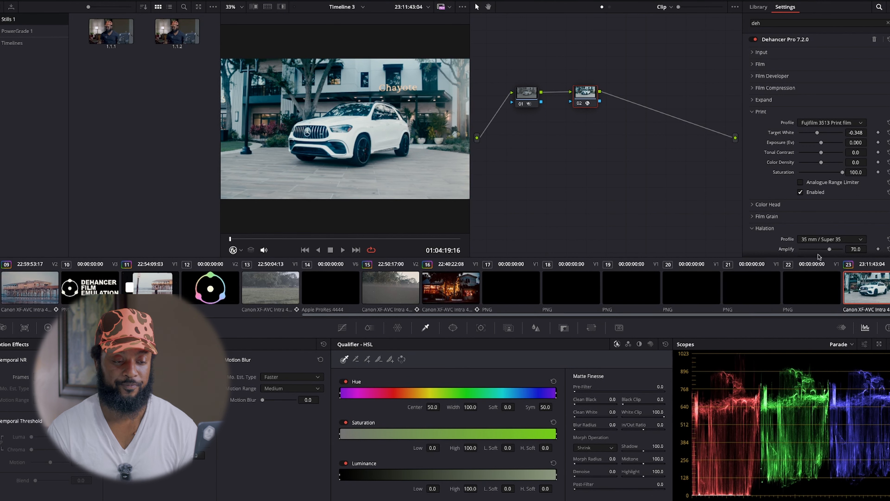
In the Print settings, set Target White to -0.642, Exposure to -0.249, Tonal Contrast to 5.1 and Color Density to 6.4.
{"action": "mouse_move", "coordinate": [817, 132]}
{"action": "left_mouse_down"}
{"action": "mouse_move", "coordinate": [802, 131]}
{"action": "mouse_move", "coordinate": [819, 142]}
{"action": "left_mouse_up"}
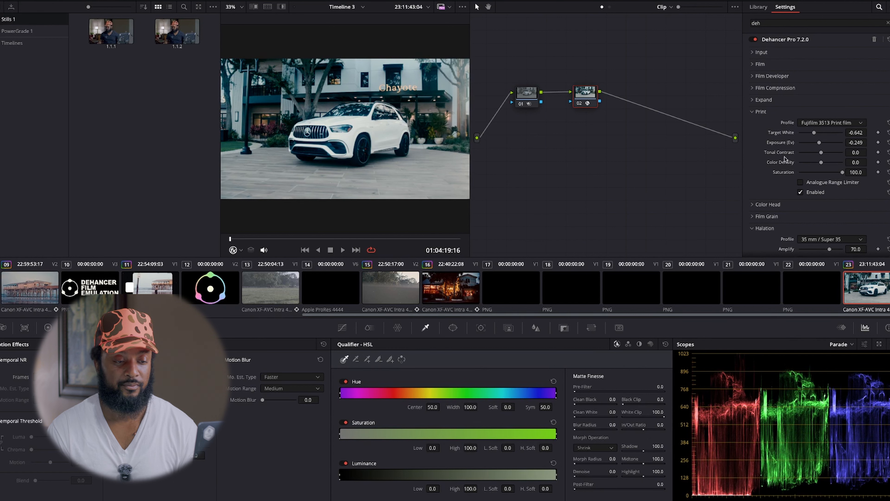
{"action": "left_click_drag", "start_coordinate": [820, 154], "coordinate": [823, 157]}
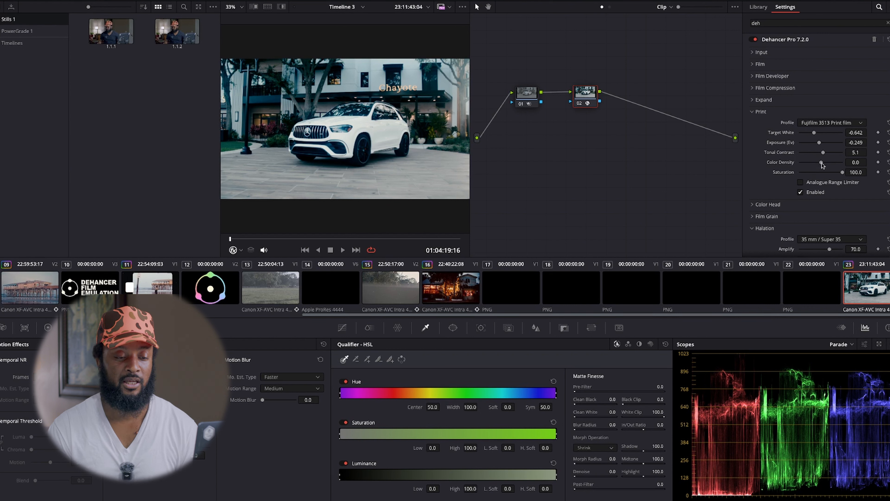
{"action": "mouse_move", "coordinate": [822, 165]}
{"action": "left_mouse_down"}
{"action": "mouse_move", "coordinate": [834, 165]}
{"action": "mouse_move", "coordinate": [822, 166]}
{"action": "left_mouse_up"}
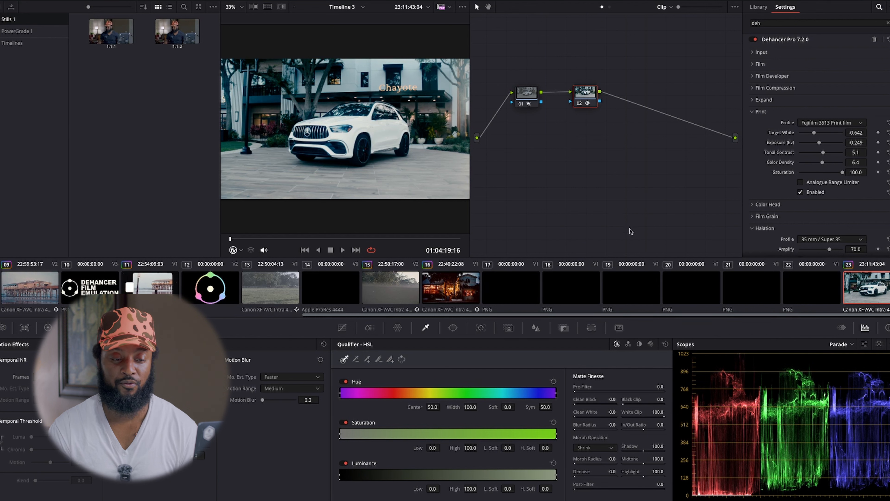
Preview the print's Analogue Range Limiter, leave it off and collapse the Print section.
{"action": "left_click", "coordinate": [801, 183]}
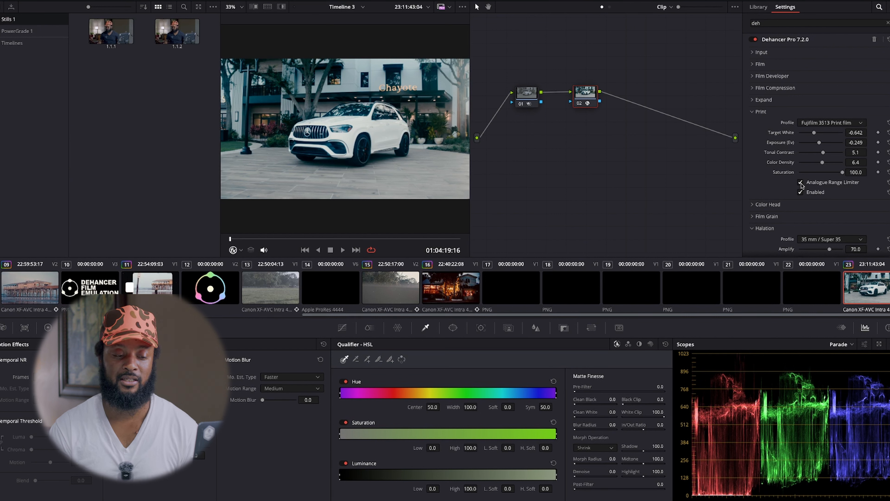
{"action": "left_click", "coordinate": [800, 182]}
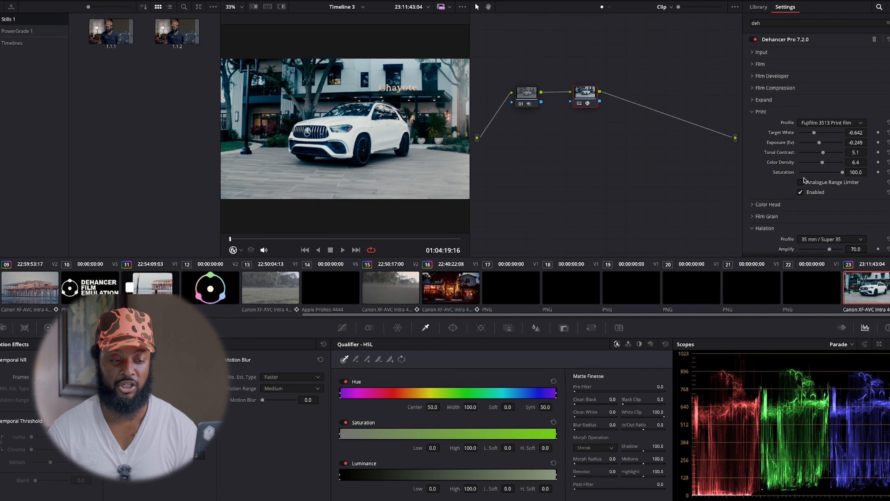
{"action": "left_click", "coordinate": [751, 111]}
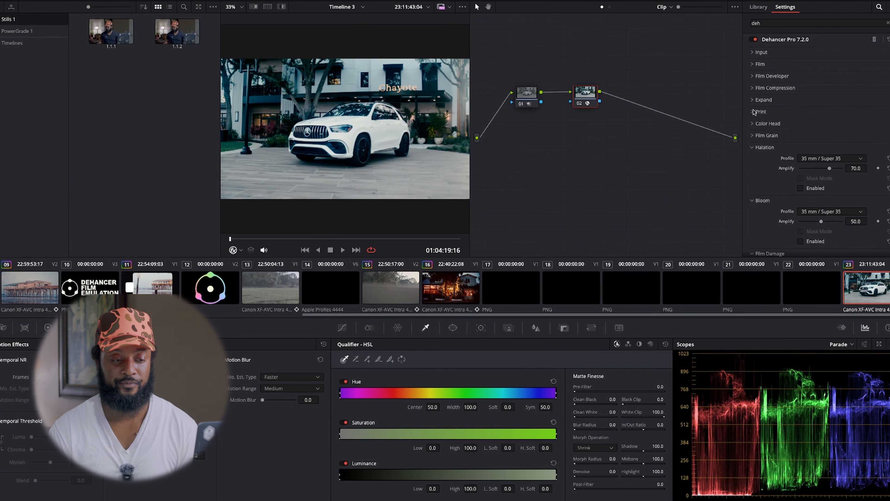
Enable Film Compression with Tonal Range at 25.7 and Color Density at 56.0, and collapse its section.
{"action": "left_click", "coordinate": [754, 88]}
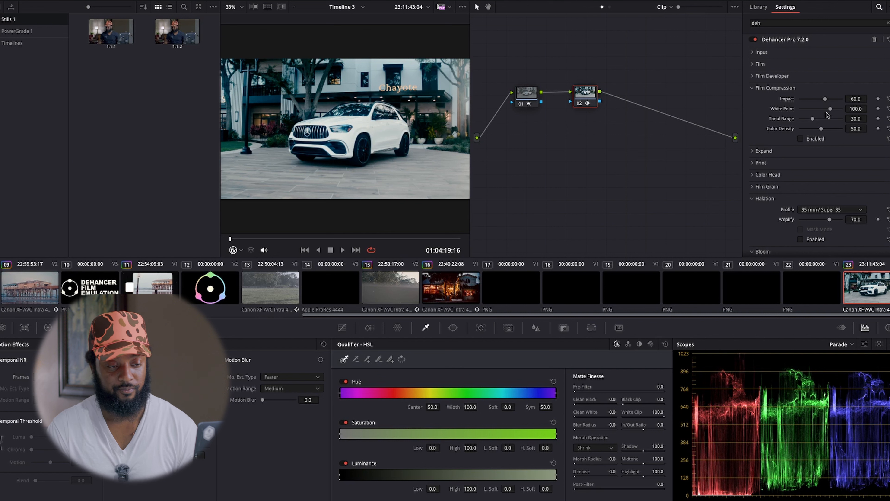
{"action": "left_click_drag", "start_coordinate": [813, 121], "coordinate": [790, 117]}
{"action": "left_click", "coordinate": [799, 138]}
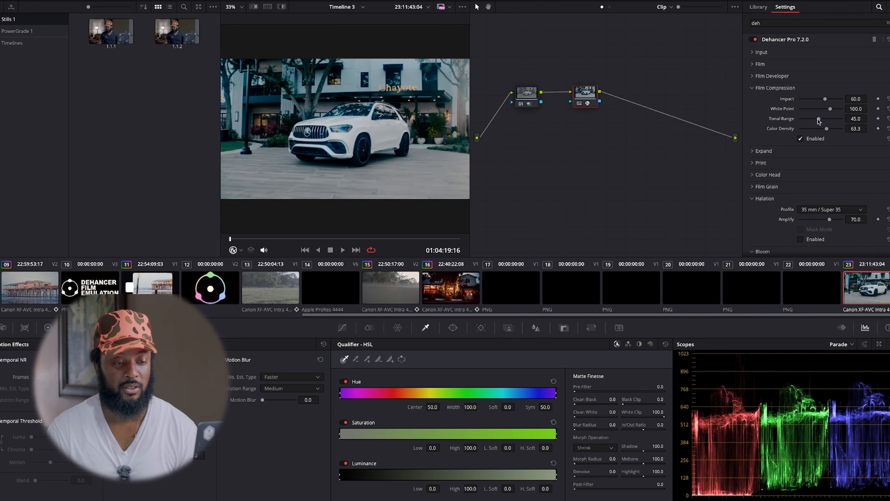
{"action": "mouse_move", "coordinate": [819, 121]}
{"action": "left_mouse_down"}
{"action": "mouse_move", "coordinate": [809, 121]}
{"action": "mouse_move", "coordinate": [828, 129]}
{"action": "left_mouse_up"}
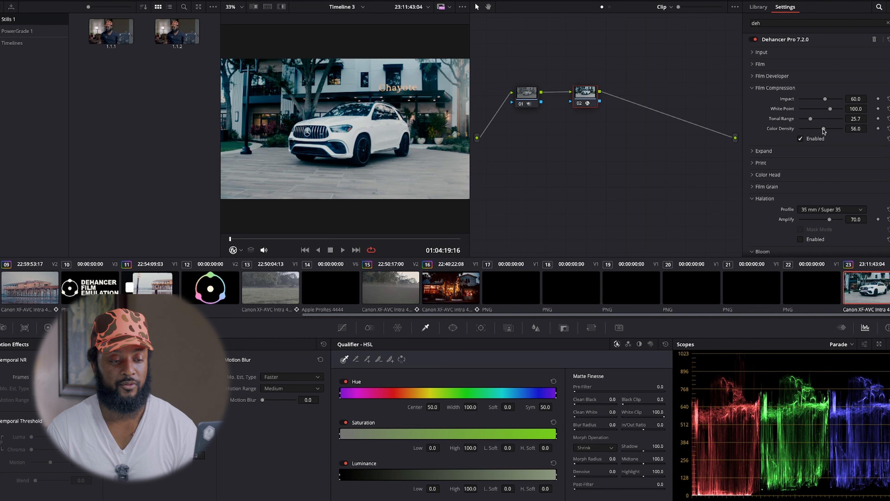
{"action": "left_click", "coordinate": [750, 89]}
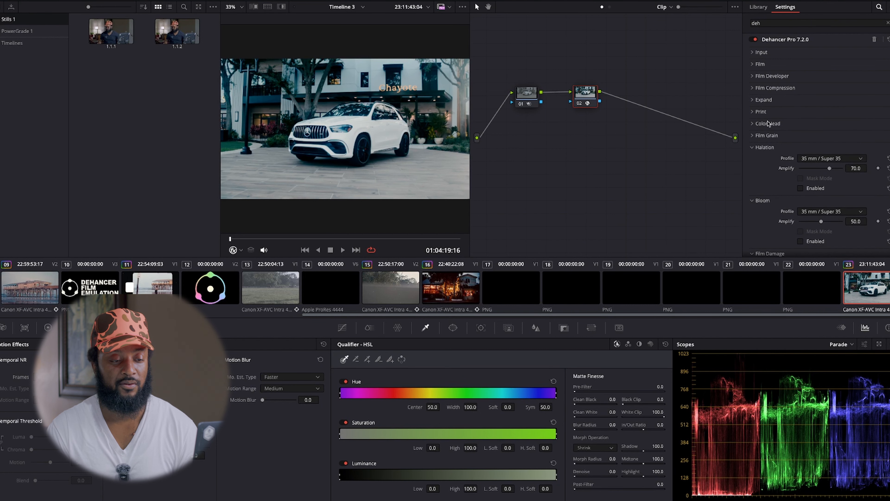
Try a Black Point adjustment in the Expand settings, reset it, and disable Expand.
{"action": "left_click", "coordinate": [752, 112]}
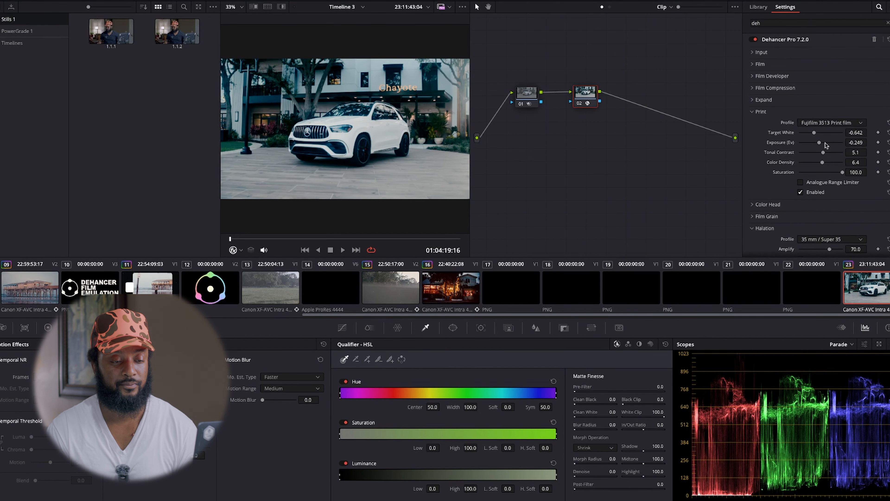
{"action": "left_click", "coordinate": [753, 112]}
{"action": "left_click", "coordinate": [752, 100]}
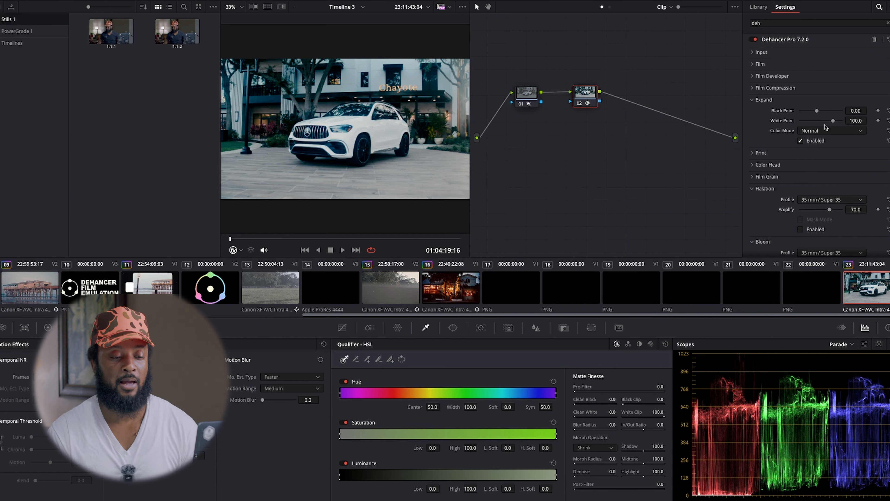
{"action": "left_click_drag", "start_coordinate": [816, 111], "coordinate": [818, 116]}
{"action": "left_click", "coordinate": [888, 112]}
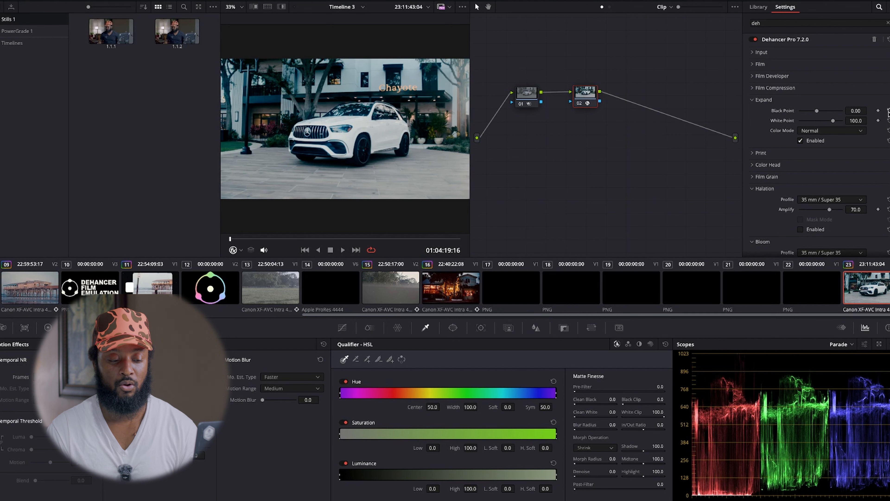
{"action": "left_click", "coordinate": [800, 141]}
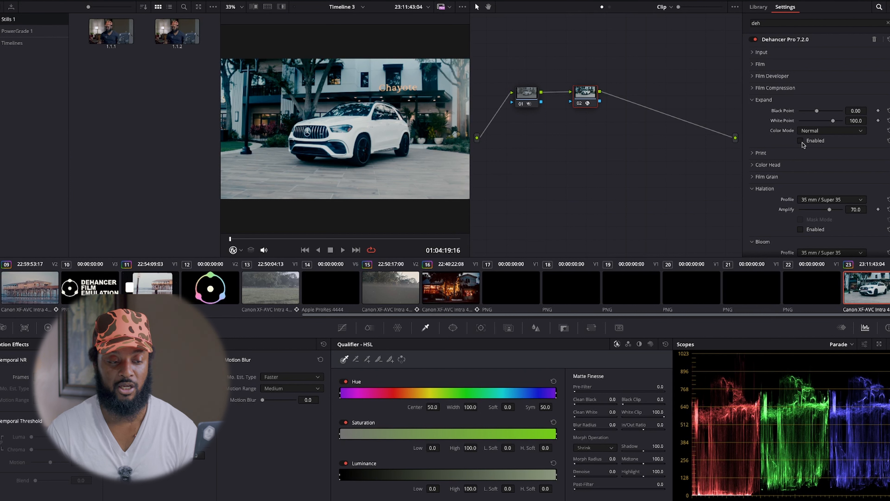
{"action": "left_click", "coordinate": [753, 101]}
Enable Color Head and set Yellow - Blue to -4.2, Magenta - Green to -8.7 and Cyan - Red to 9.6.
{"action": "left_click", "coordinate": [753, 125]}
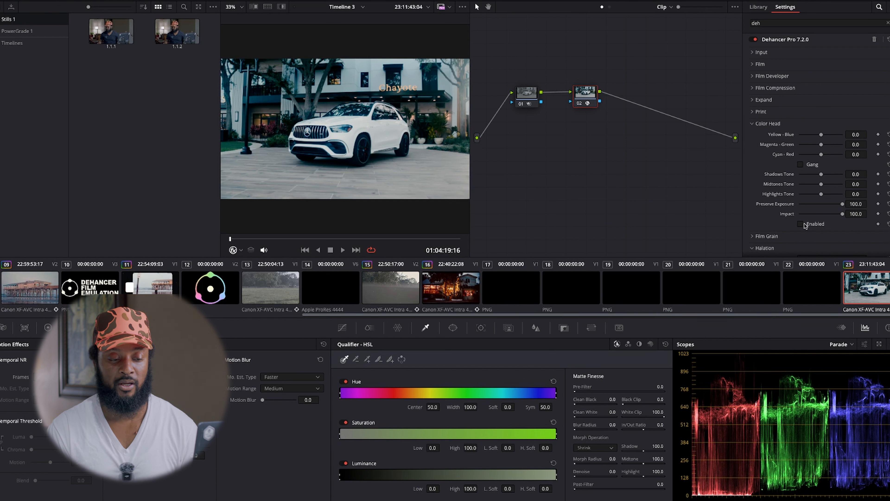
{"action": "left_click_drag", "start_coordinate": [820, 136], "coordinate": [815, 137]}
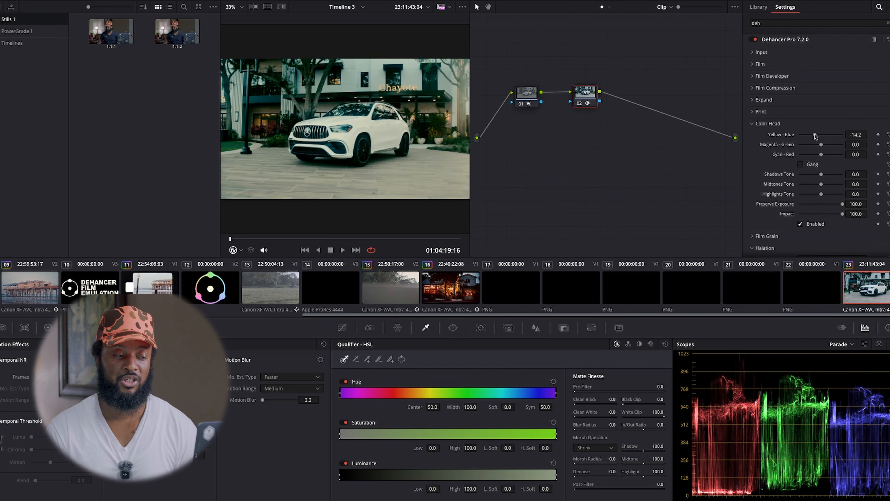
{"action": "left_click_drag", "start_coordinate": [814, 136], "coordinate": [819, 136]}
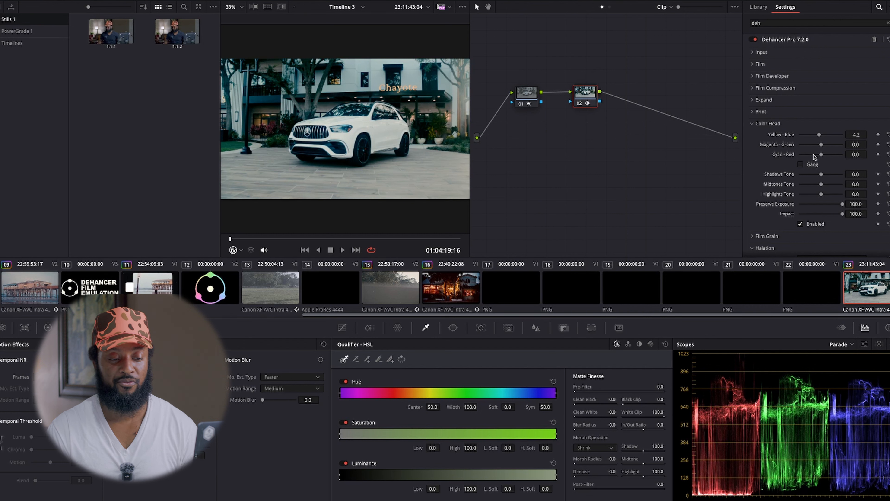
{"action": "left_click_drag", "start_coordinate": [821, 145], "coordinate": [817, 144]}
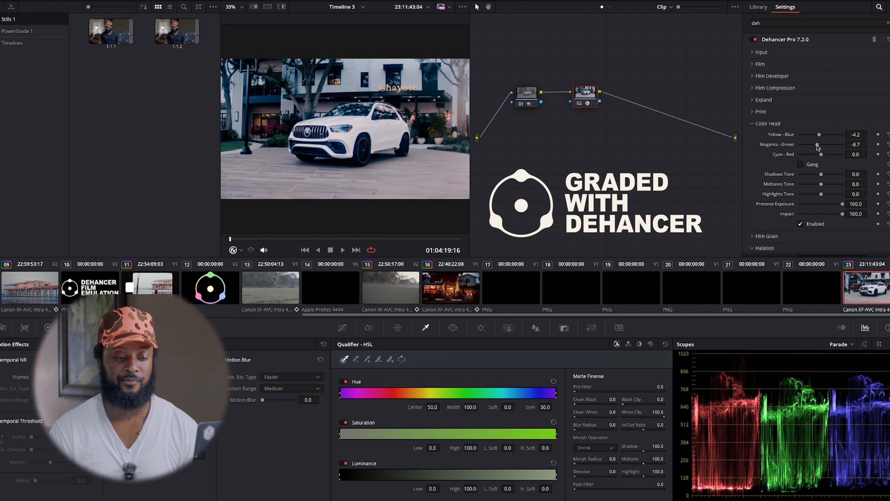
{"action": "left_click_drag", "start_coordinate": [822, 156], "coordinate": [826, 156]}
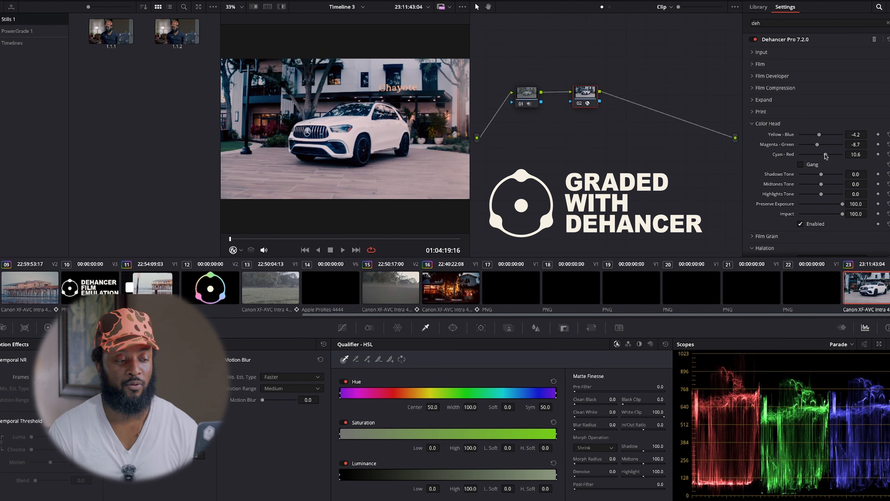
{"action": "left_click_drag", "start_coordinate": [826, 156], "coordinate": [824, 156]}
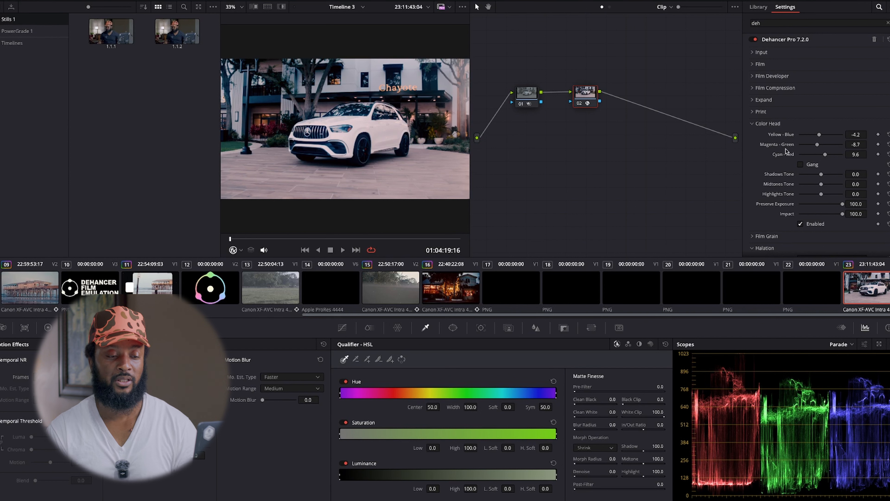
{"action": "left_click_drag", "start_coordinate": [826, 156], "coordinate": [825, 156]}
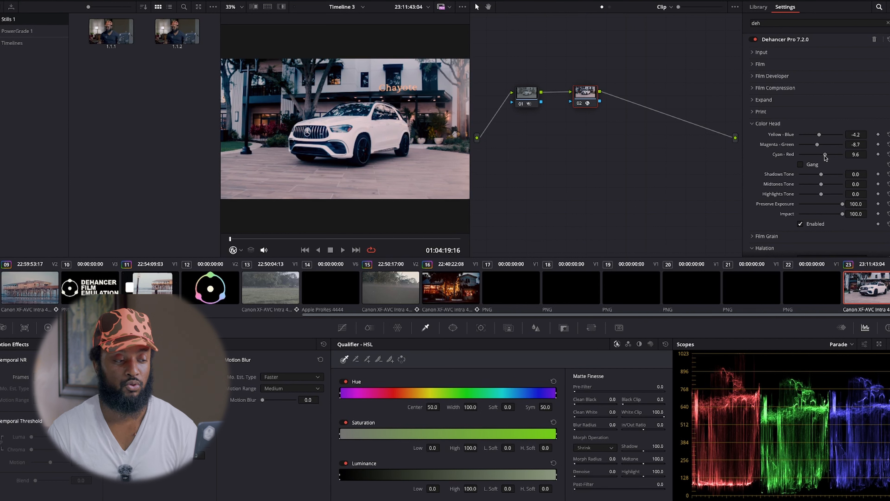
Set the Color Head's Midtones Tone and Highlights Tone both to 6.4.
{"action": "left_click", "coordinate": [753, 124]}
{"action": "left_click", "coordinate": [754, 124]}
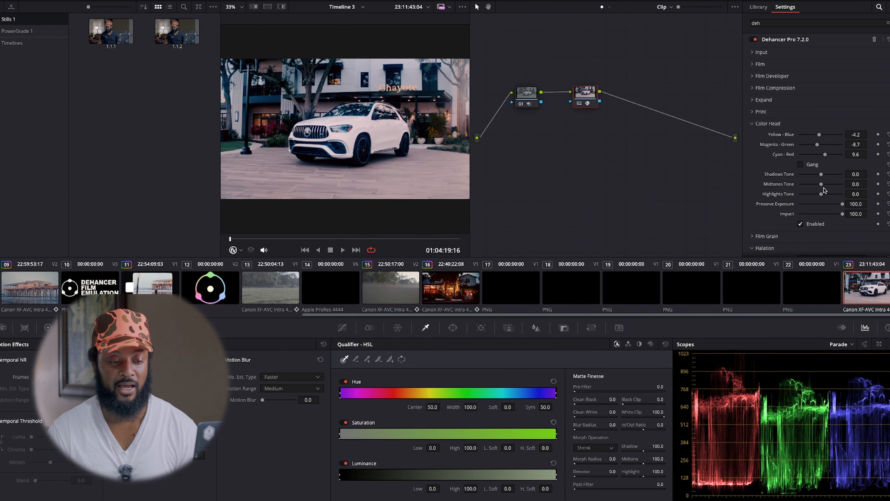
{"action": "left_click_drag", "start_coordinate": [820, 184], "coordinate": [822, 184]}
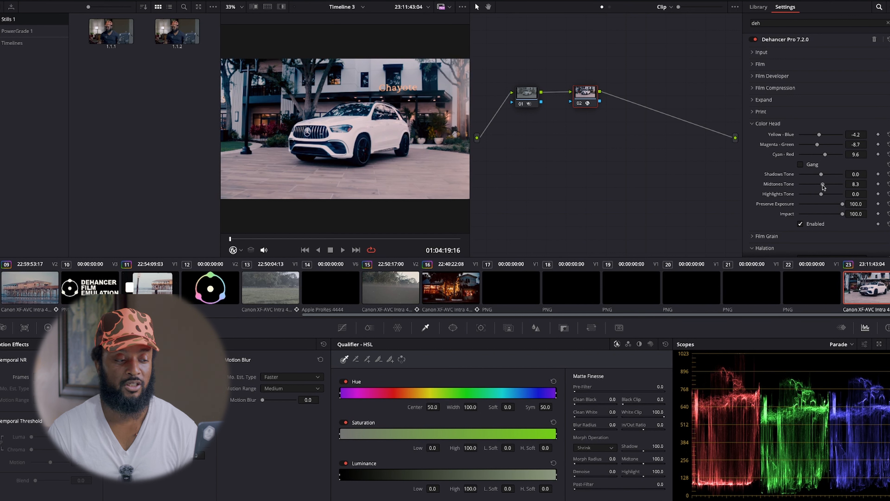
{"action": "mouse_move", "coordinate": [820, 195]}
{"action": "left_mouse_down"}
{"action": "mouse_move", "coordinate": [844, 195]}
{"action": "mouse_move", "coordinate": [812, 196]}
{"action": "mouse_move", "coordinate": [834, 198]}
{"action": "mouse_move", "coordinate": [824, 199]}
{"action": "left_mouse_up"}
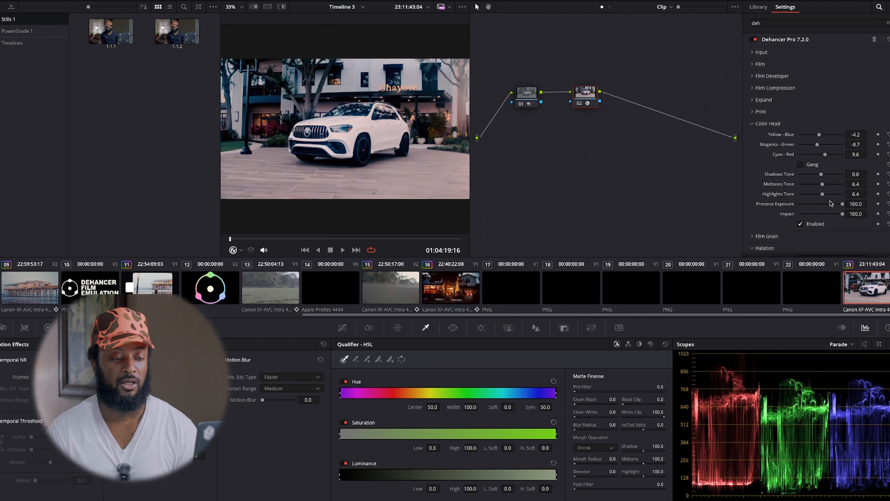
Collapse the Color Head section, enable Halation and switch its profile to Custom.
{"action": "left_click", "coordinate": [752, 124]}
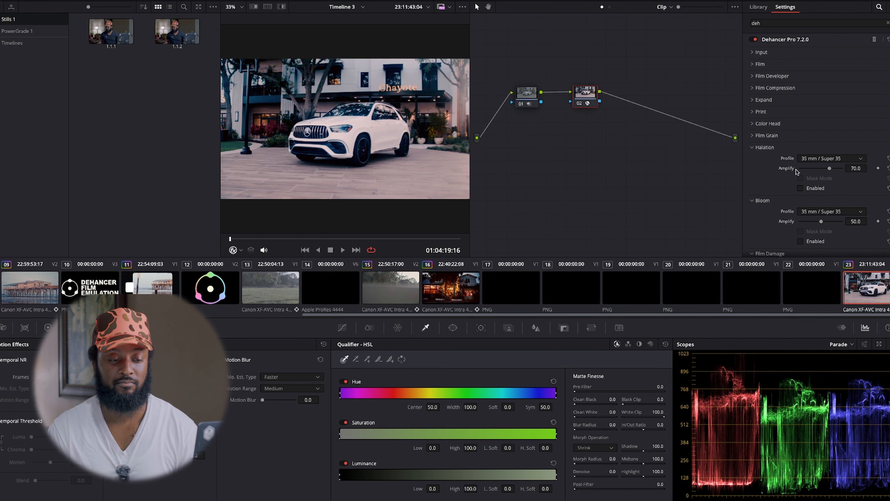
{"action": "left_click", "coordinate": [801, 187]}
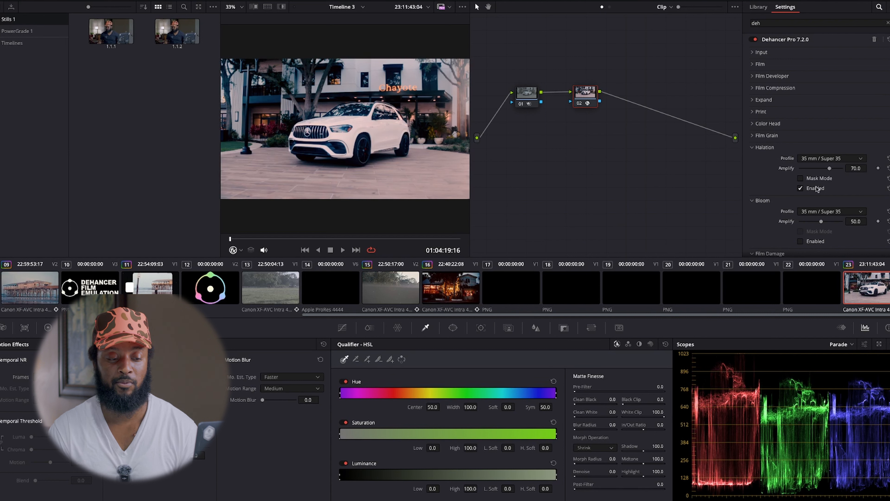
{"action": "left_click", "coordinate": [801, 188]}
{"action": "left_click", "coordinate": [801, 188]}
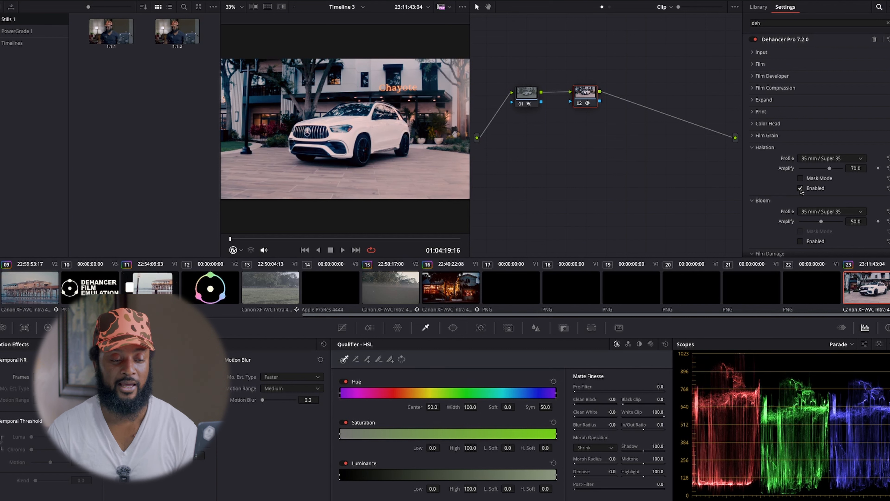
{"action": "left_click", "coordinate": [845, 160]}
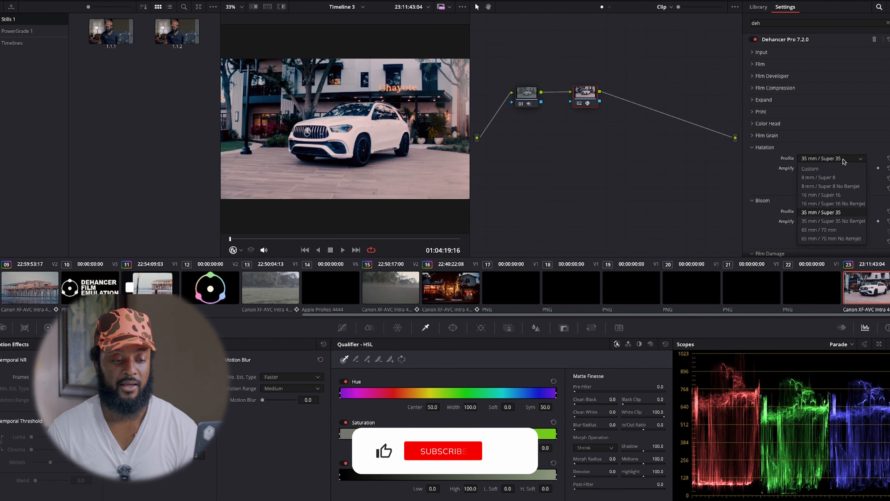
{"action": "left_click", "coordinate": [833, 170]}
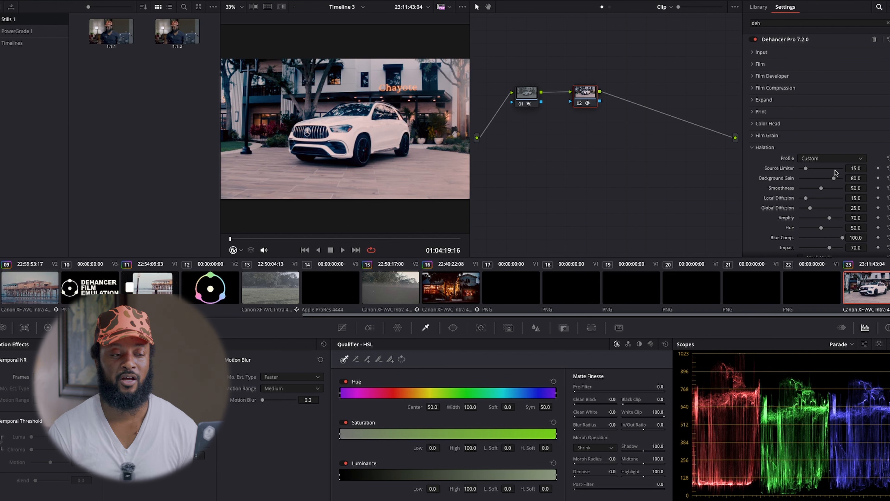
Set Halation's Global Diffusion to 84.4 and Source Limiter to 15.6, and collapse its section.
{"action": "scroll", "coordinate": [836, 175], "scroll_direction": "down", "scroll_amount": 3}
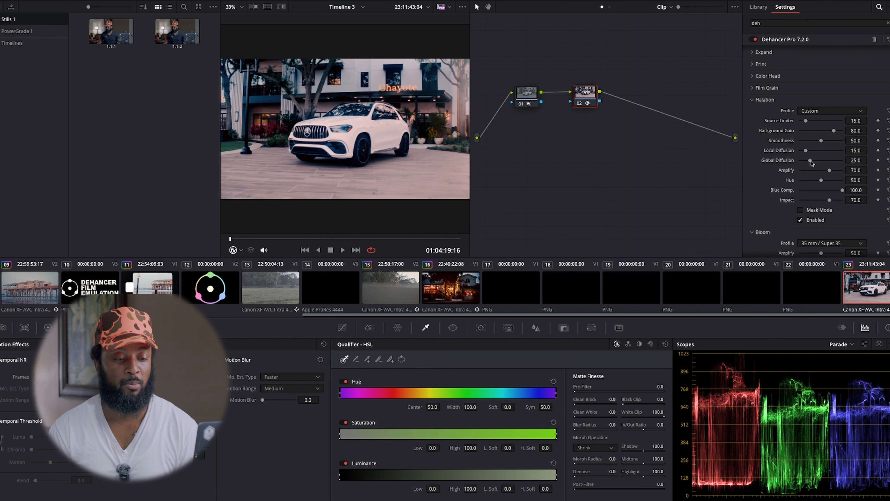
{"action": "left_click_drag", "start_coordinate": [810, 161], "coordinate": [837, 163]}
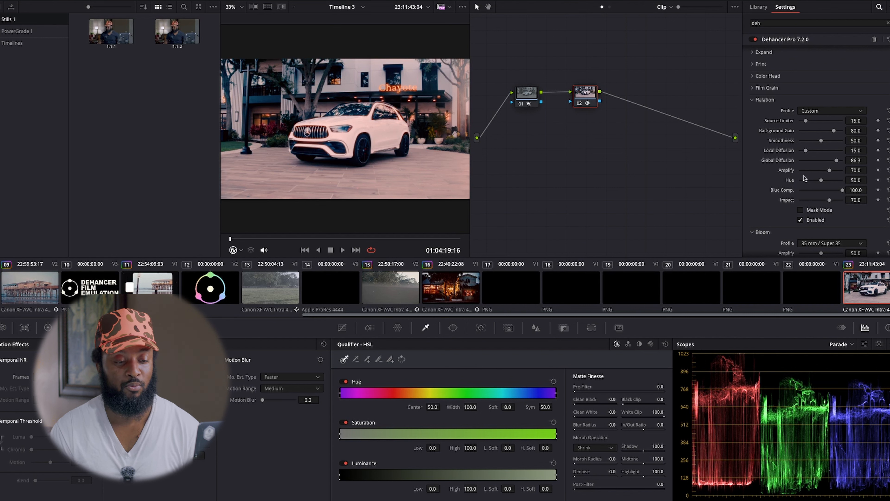
{"action": "left_click_drag", "start_coordinate": [835, 161], "coordinate": [835, 161]}
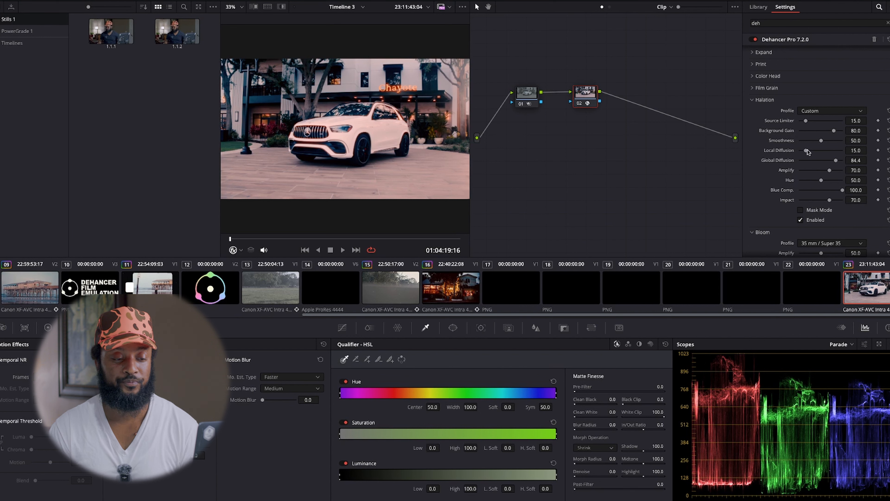
{"action": "left_click_drag", "start_coordinate": [806, 120], "coordinate": [800, 121]}
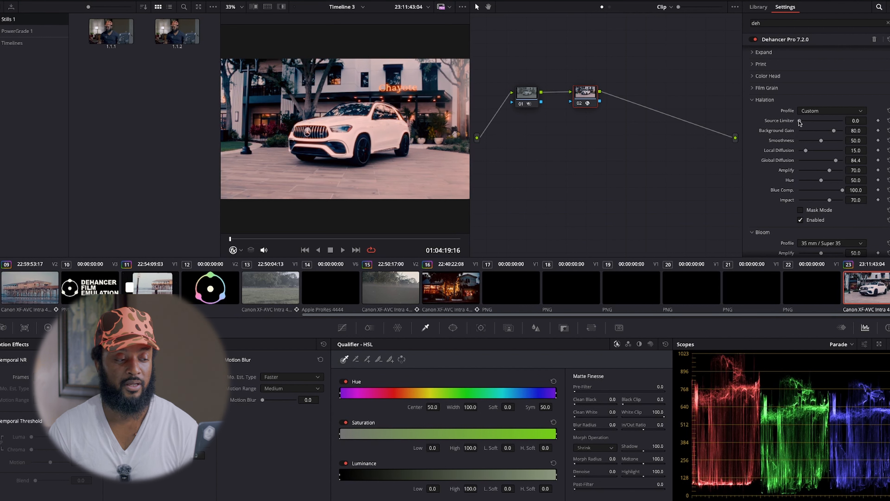
{"action": "mouse_move", "coordinate": [799, 120]}
{"action": "left_mouse_down"}
{"action": "mouse_move", "coordinate": [831, 122]}
{"action": "mouse_move", "coordinate": [798, 121]}
{"action": "mouse_move", "coordinate": [806, 124]}
{"action": "left_mouse_up"}
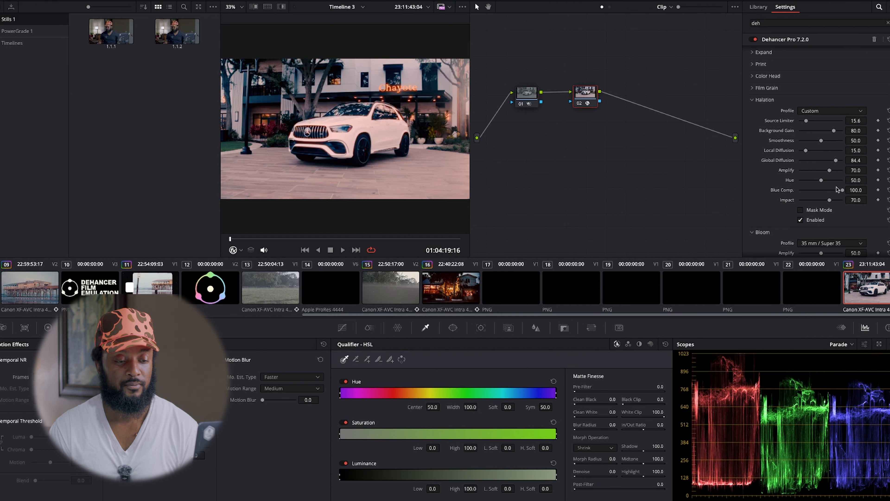
{"action": "left_click", "coordinate": [751, 101]}
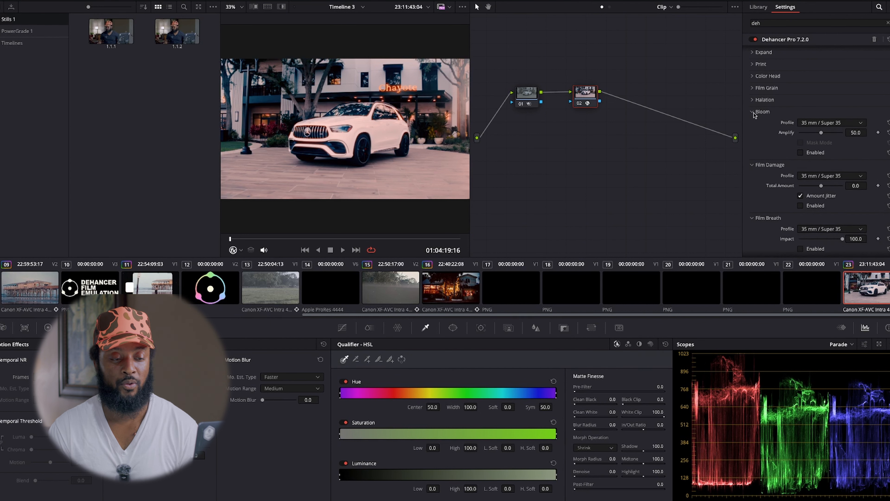
Try Bloom with a Custom profile, Diffusion at 17.5 and Amplify at 5.5, and disable it and collapse its section.
{"action": "left_click", "coordinate": [800, 152]}
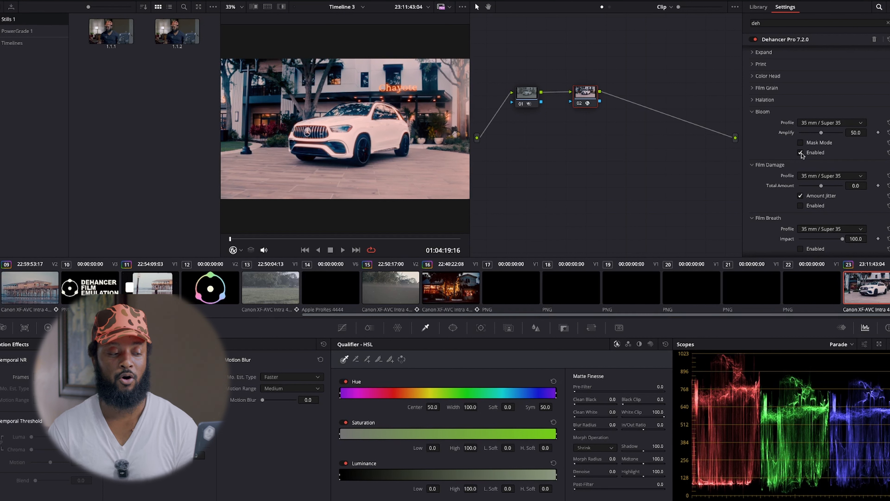
{"action": "left_click", "coordinate": [816, 124]}
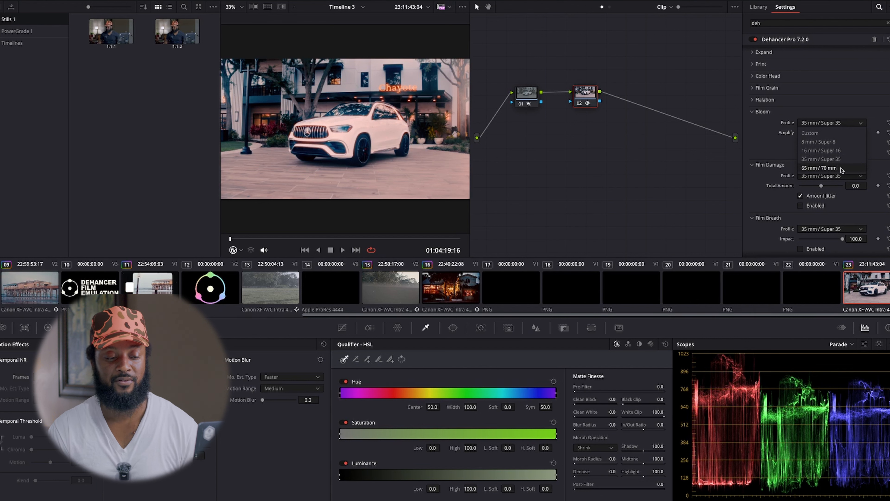
{"action": "left_click", "coordinate": [816, 134]}
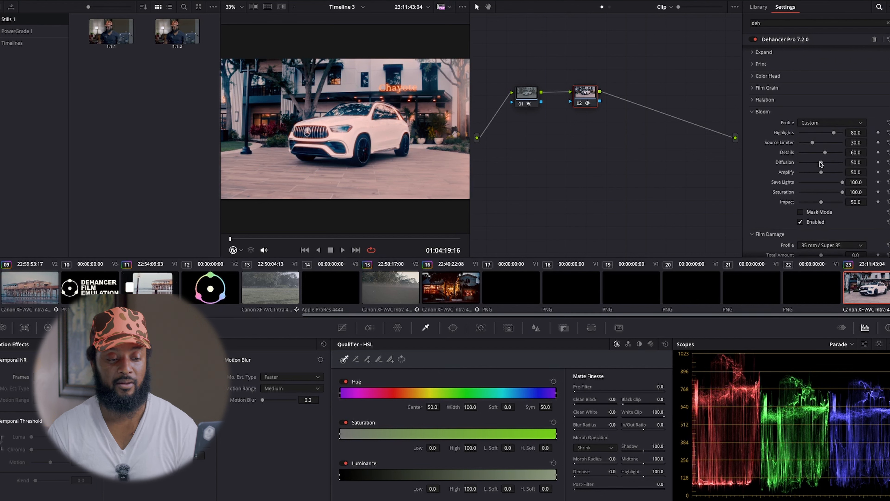
{"action": "left_click_drag", "start_coordinate": [820, 163], "coordinate": [812, 165]}
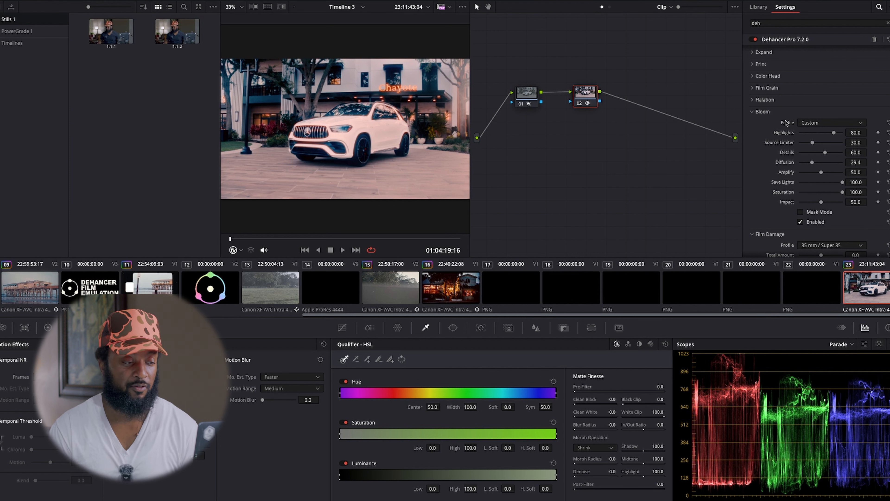
{"action": "mouse_move", "coordinate": [812, 162]}
{"action": "left_mouse_down"}
{"action": "mouse_move", "coordinate": [808, 171]}
{"action": "mouse_move", "coordinate": [846, 176]}
{"action": "mouse_move", "coordinate": [802, 171]}
{"action": "left_mouse_up"}
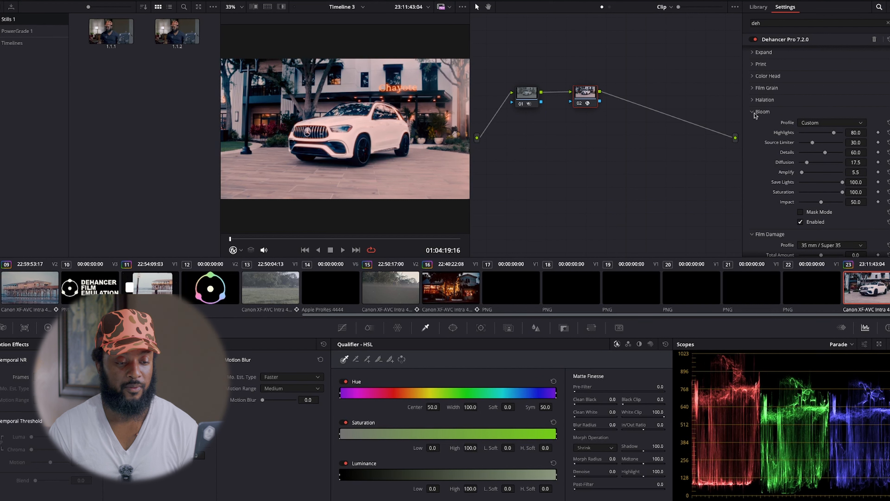
{"action": "left_click", "coordinate": [800, 222]}
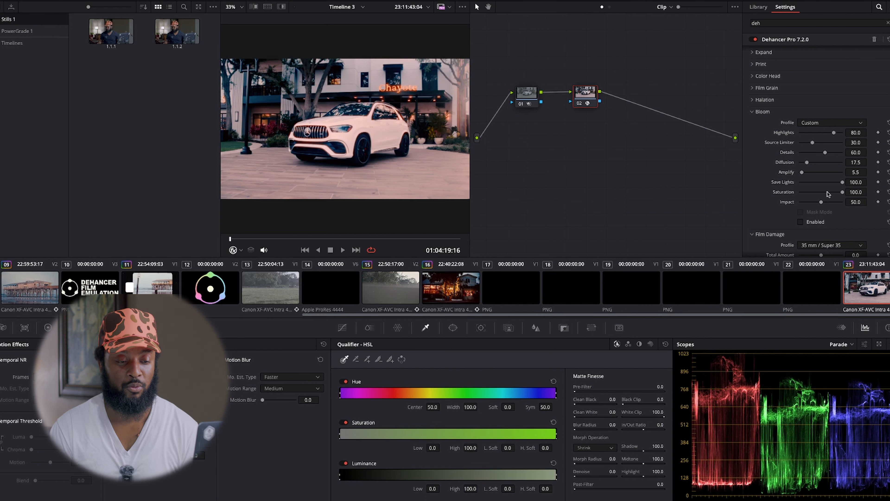
{"action": "left_click", "coordinate": [751, 112]}
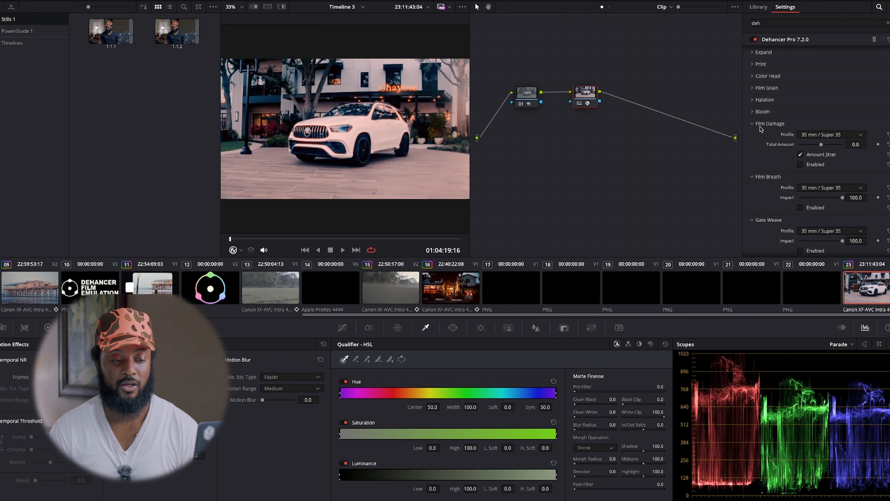
Switch the Film Damage profile to Custom, review its dust, hairs and scratches settings, and collapse the section.
{"action": "left_click", "coordinate": [816, 137]}
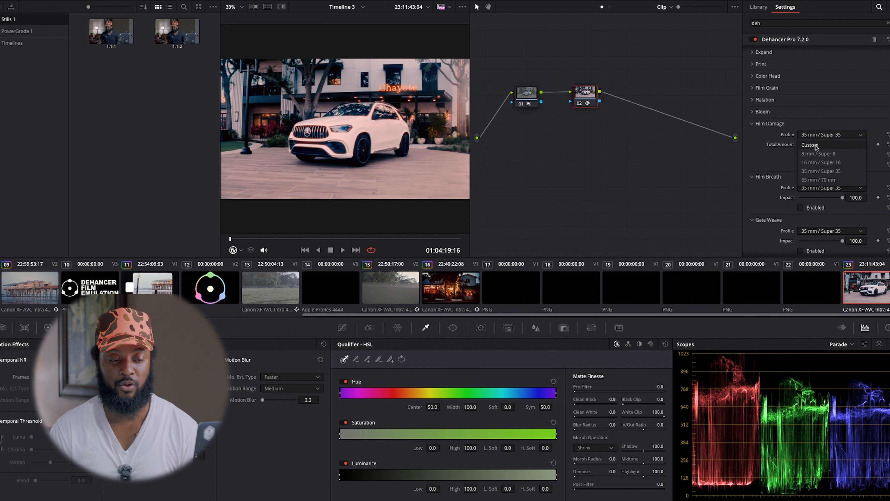
{"action": "left_click", "coordinate": [815, 146]}
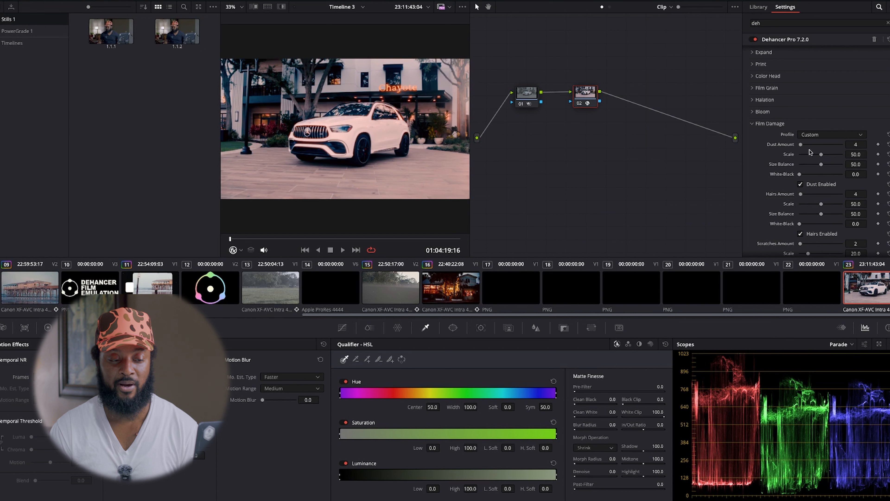
{"action": "scroll", "coordinate": [807, 153], "scroll_direction": "down", "scroll_amount": 3}
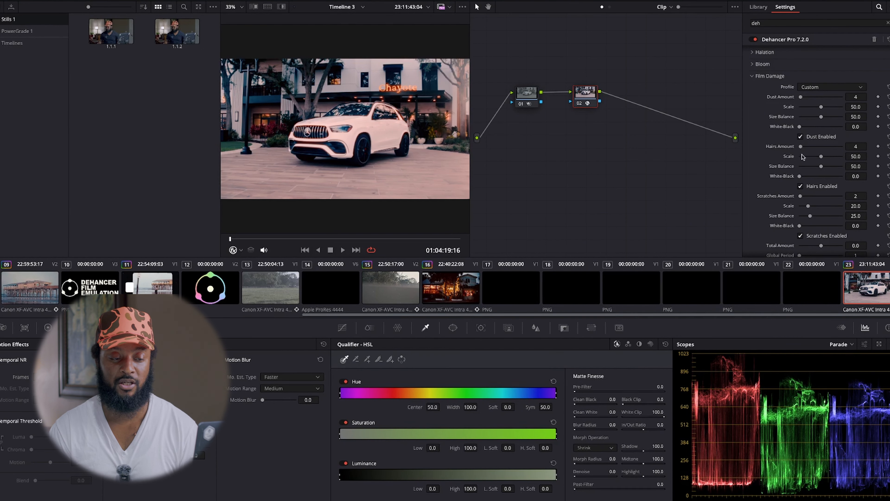
{"action": "scroll", "coordinate": [813, 196], "scroll_direction": "down", "scroll_amount": 3}
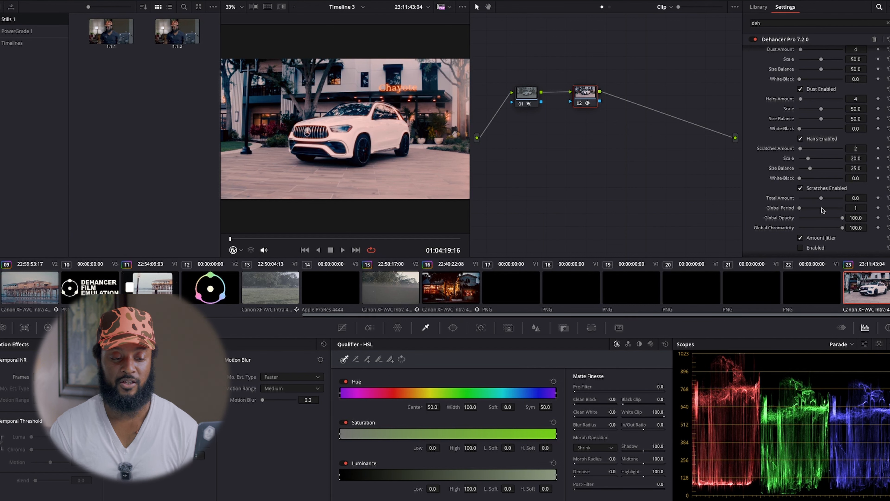
{"action": "scroll", "coordinate": [821, 206], "scroll_direction": "up", "scroll_amount": 3}
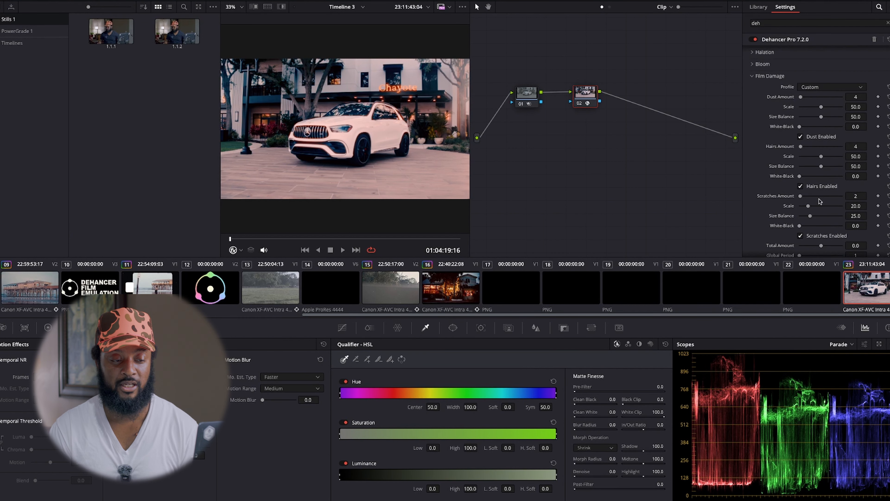
{"action": "left_click", "coordinate": [752, 77]}
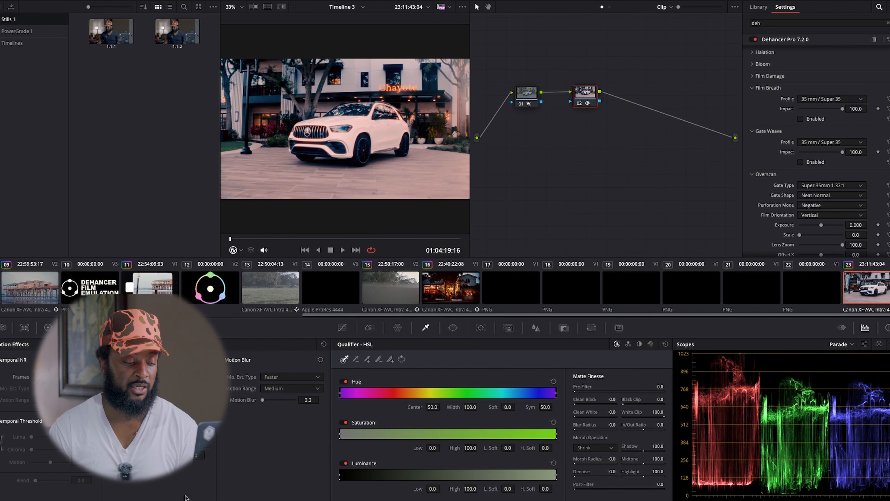
Switch to the web browser and open the Dehancer Tool Profiles article from the Dehancer Blog's Articles page.
{"action": "left_click", "coordinate": [179, 500]}
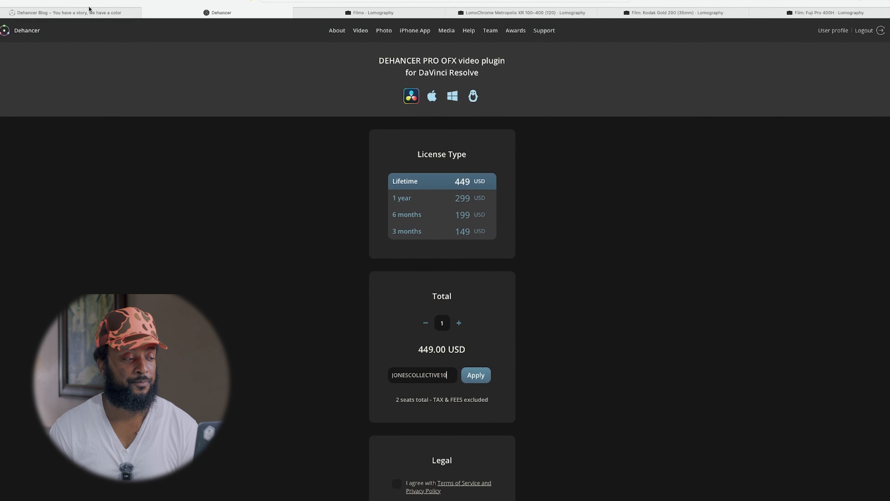
{"action": "left_click", "coordinate": [89, 13]}
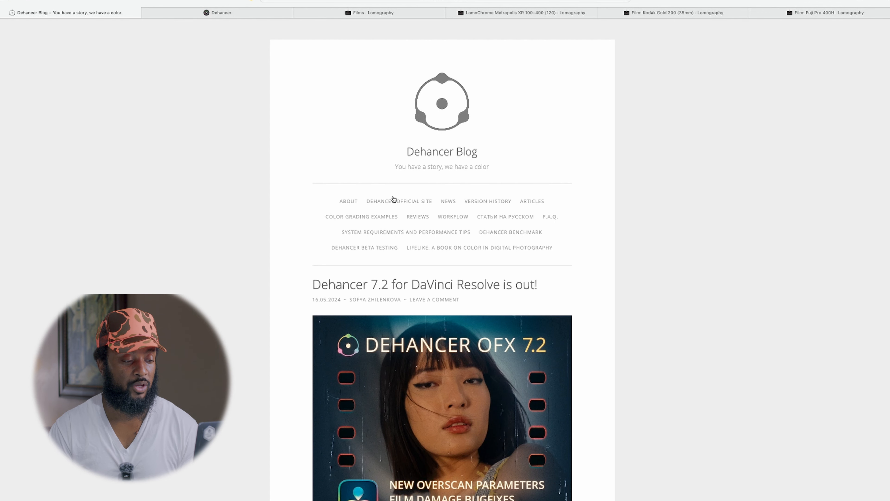
{"action": "left_click", "coordinate": [528, 205]}
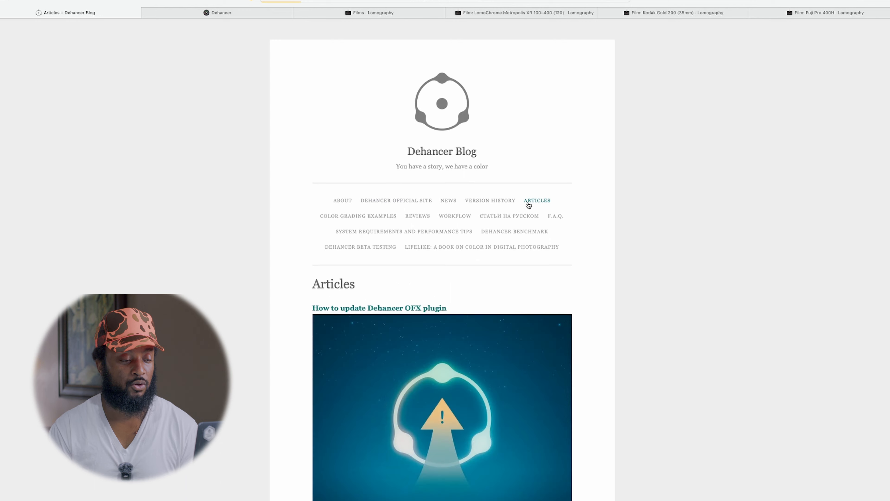
{"action": "scroll", "coordinate": [644, 196], "scroll_direction": "down", "scroll_amount": 2}
{"action": "scroll", "coordinate": [644, 195], "scroll_direction": "down", "scroll_amount": 10}
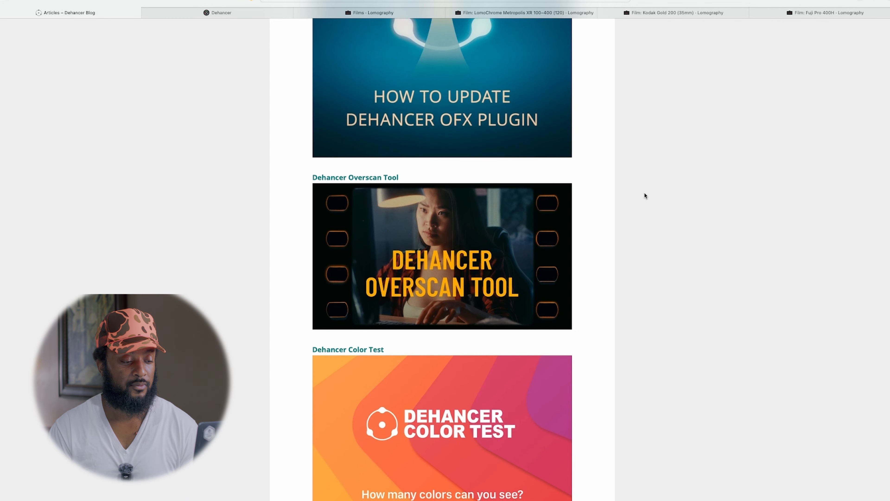
{"action": "scroll", "coordinate": [470, 275], "scroll_direction": "down", "scroll_amount": 2}
{"action": "scroll", "coordinate": [469, 274], "scroll_direction": "down", "scroll_amount": 12}
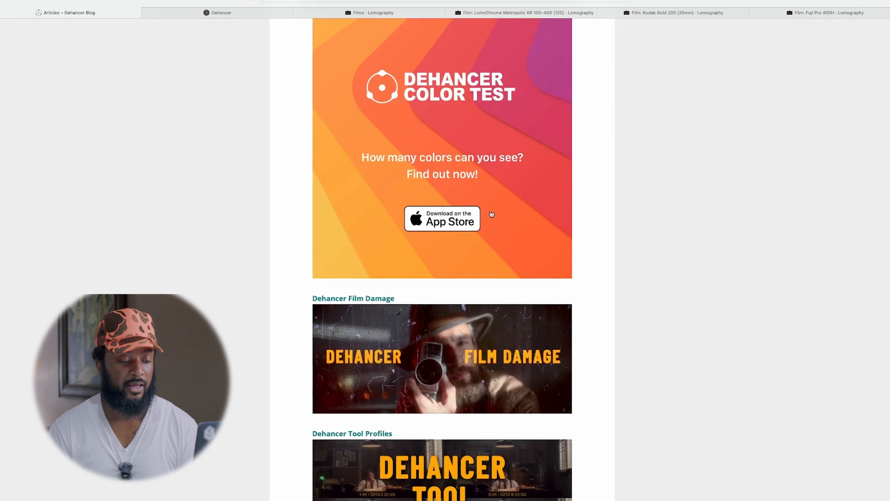
{"action": "left_click", "coordinate": [461, 313]}
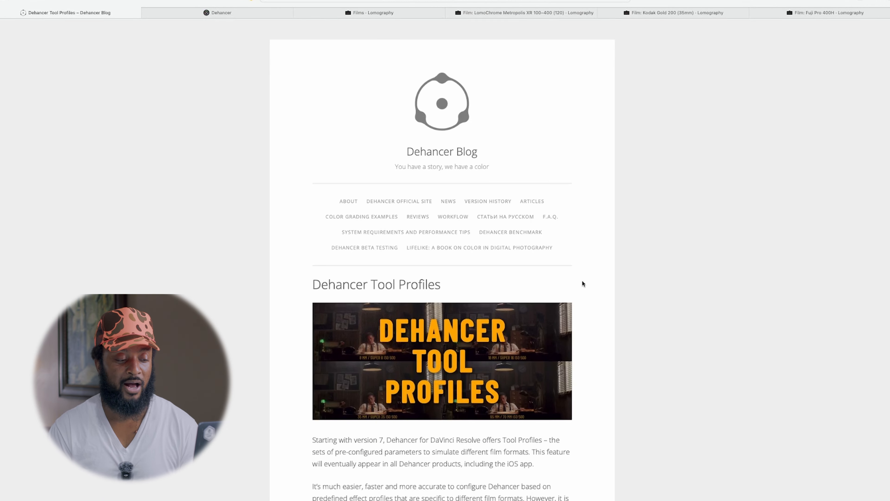
Read through the article's Film Grain, Halation and Bloom profile explanations and format comparison images.
{"action": "scroll", "coordinate": [606, 284], "scroll_direction": "down", "scroll_amount": 12}
{"action": "scroll", "coordinate": [607, 287], "scroll_direction": "down", "scroll_amount": 3}
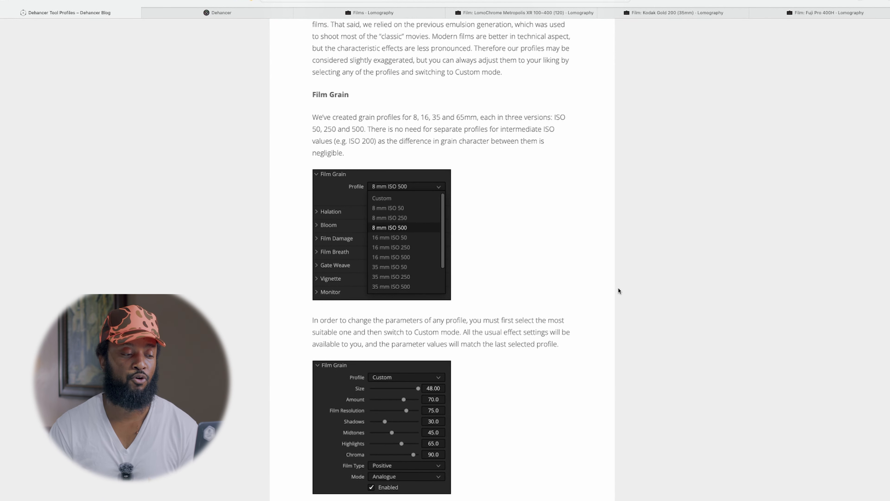
{"action": "scroll", "coordinate": [351, 104], "scroll_direction": "down", "scroll_amount": 11}
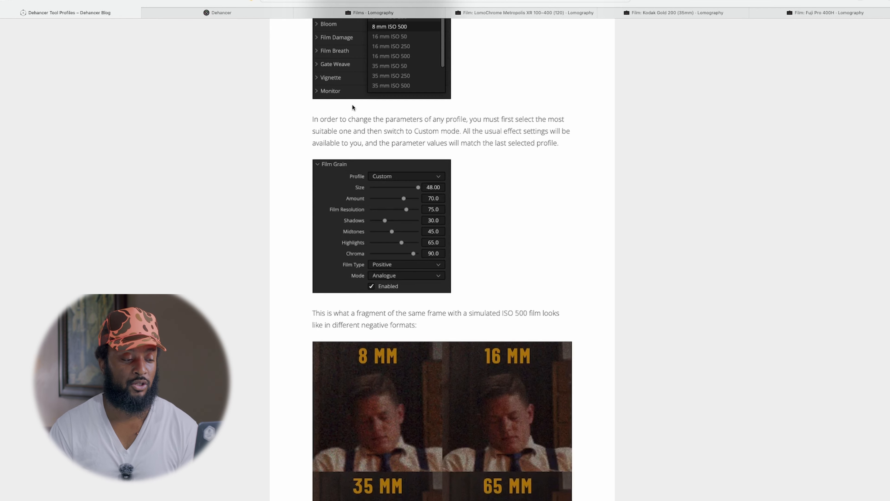
{"action": "scroll", "coordinate": [398, 187], "scroll_direction": "down", "scroll_amount": 10}
{"action": "scroll", "coordinate": [328, 191], "scroll_direction": "up", "scroll_amount": 2}
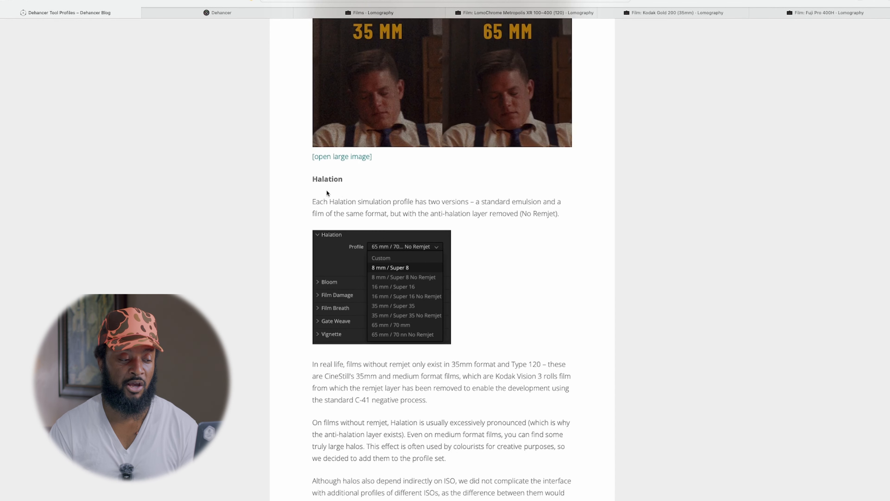
{"action": "scroll", "coordinate": [407, 210], "scroll_direction": "down", "scroll_amount": 4}
{"action": "scroll", "coordinate": [378, 318], "scroll_direction": "down", "scroll_amount": 20}
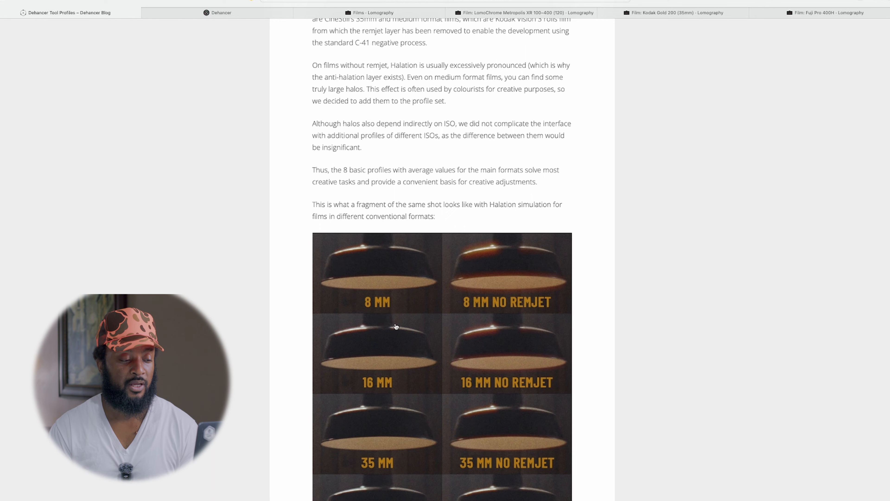
{"action": "scroll", "coordinate": [343, 167], "scroll_direction": "down", "scroll_amount": 20}
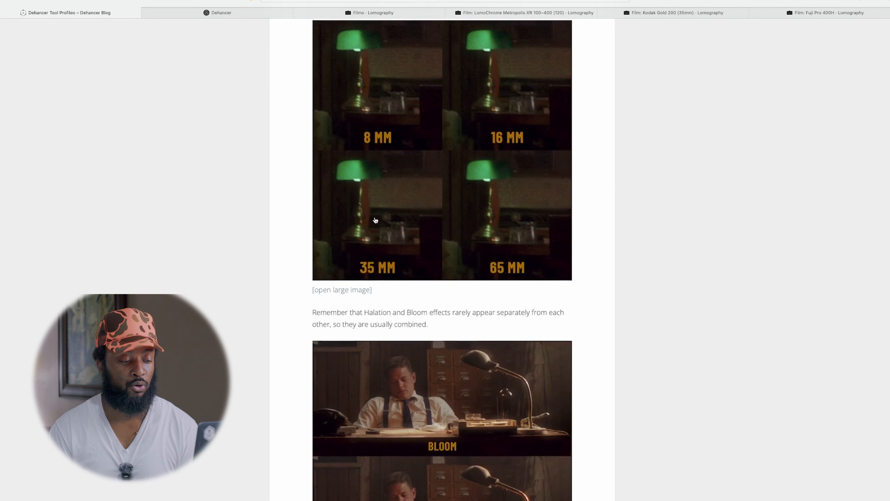
Read through the article's Film Damage, Film Breath and Gate Weave profile explanations down to the demo video.
{"action": "scroll", "coordinate": [378, 223], "scroll_direction": "down", "scroll_amount": 5}
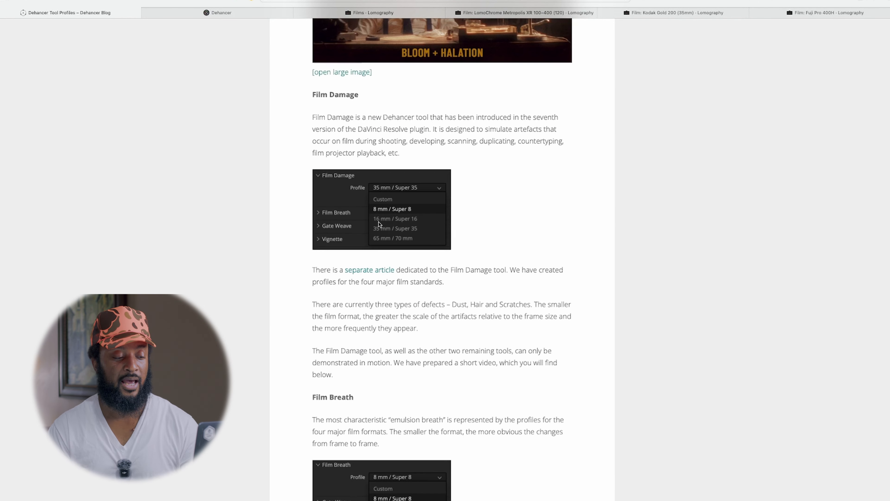
{"action": "scroll", "coordinate": [429, 226], "scroll_direction": "down", "scroll_amount": 5}
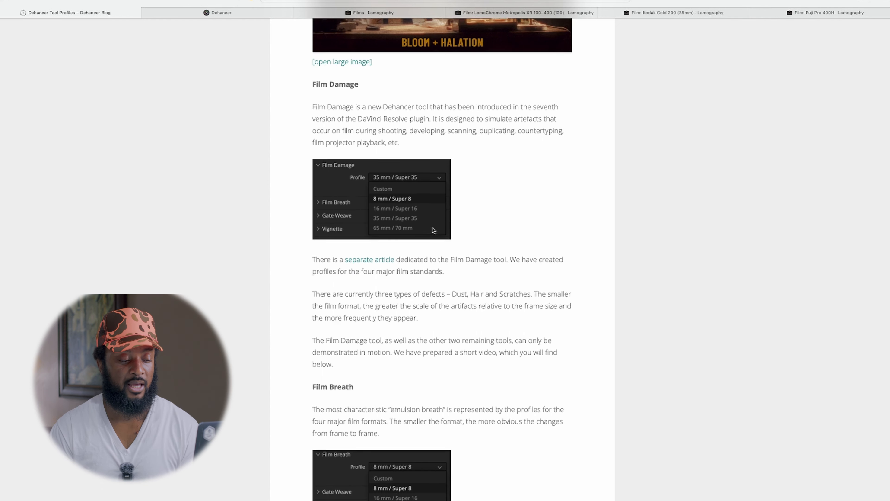
{"action": "scroll", "coordinate": [431, 230], "scroll_direction": "down", "scroll_amount": 2}
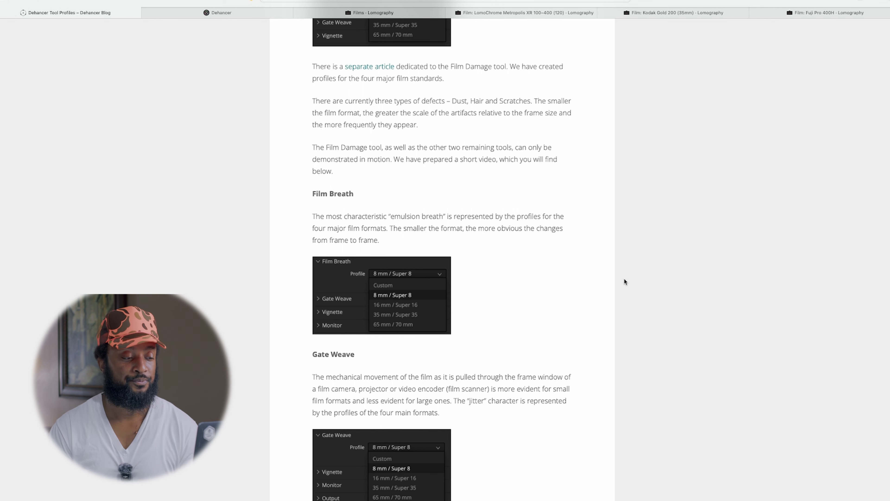
{"action": "scroll", "coordinate": [524, 326], "scroll_direction": "down", "scroll_amount": 5}
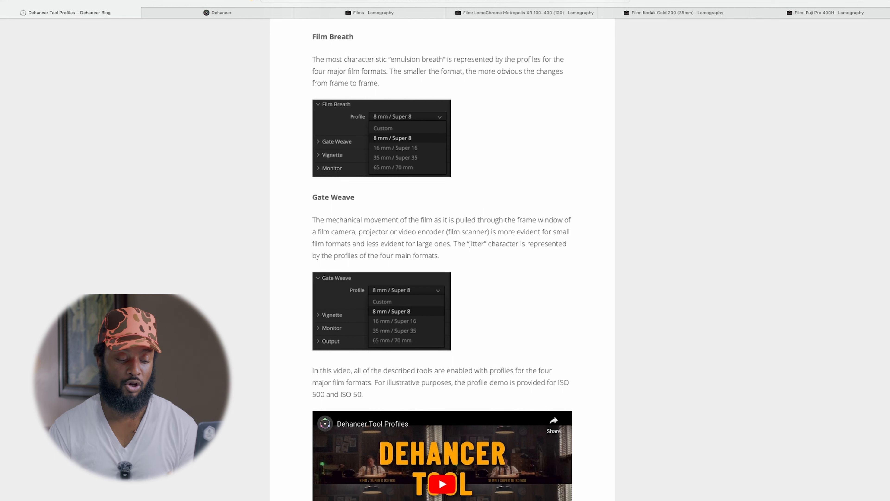
{"action": "scroll", "coordinate": [439, 478], "scroll_direction": "down", "scroll_amount": 3}
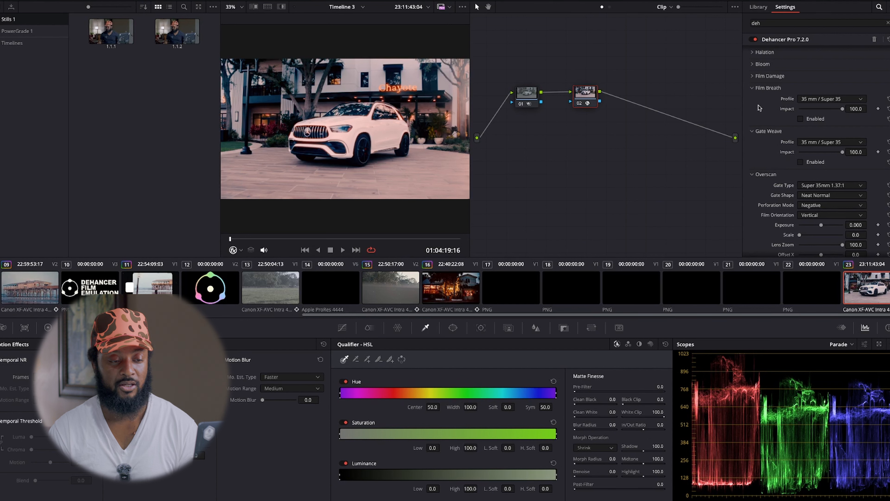
Return to DaVinci Resolve, collapse the Film Breath and Gate Weave sections, and enable Overscan.
{"action": "left_click", "coordinate": [752, 88]}
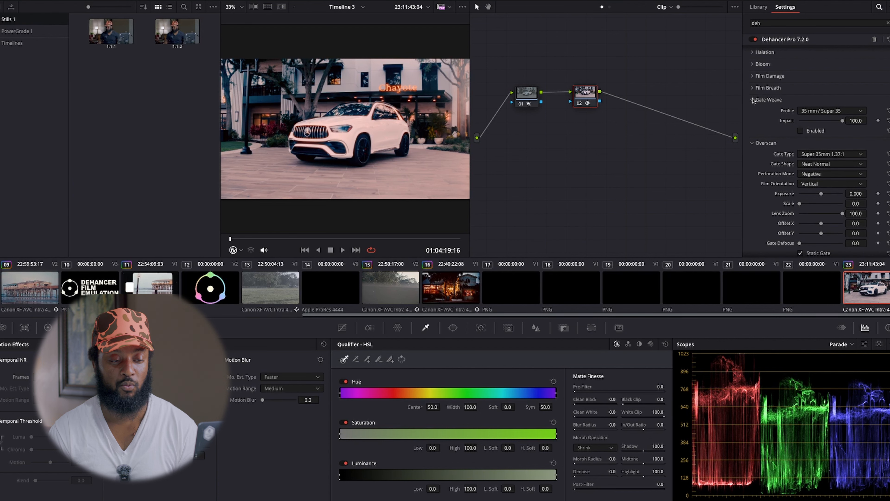
{"action": "left_click", "coordinate": [752, 100]}
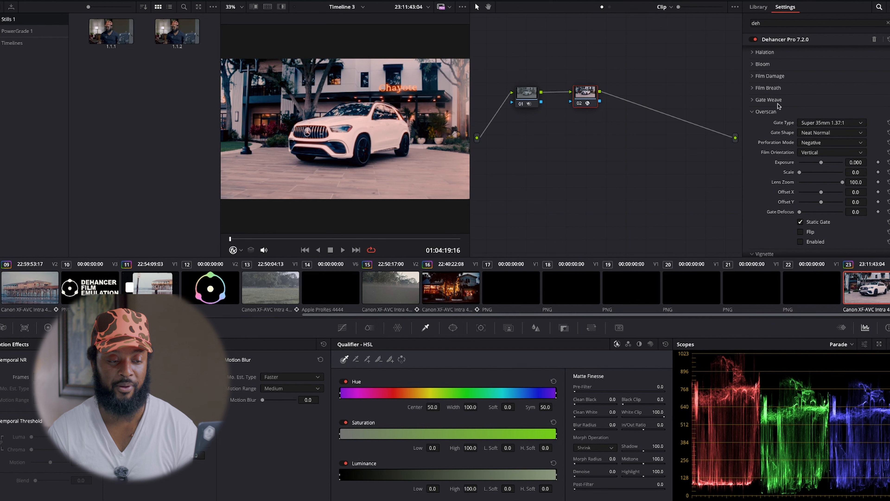
{"action": "left_click", "coordinate": [800, 241]}
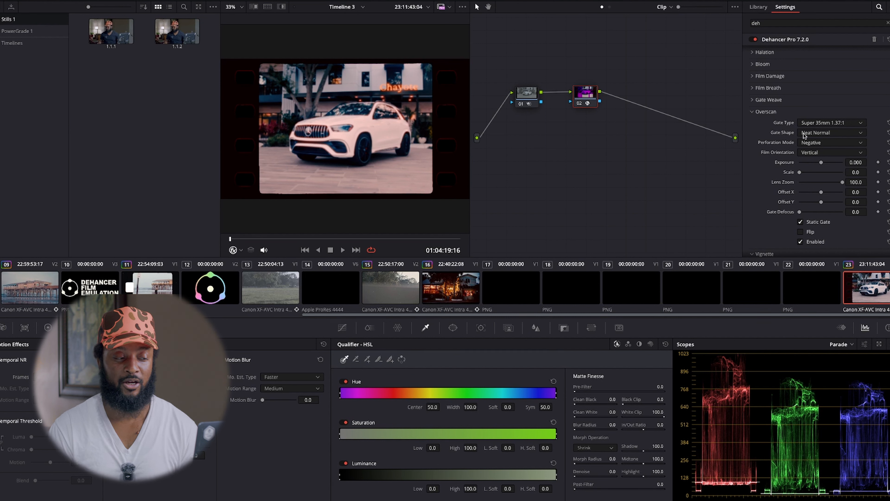
Try the Super 8mm 1.33:1 gate type with the Neat Sharp gate shape for Overscan.
{"action": "left_click", "coordinate": [838, 124]}
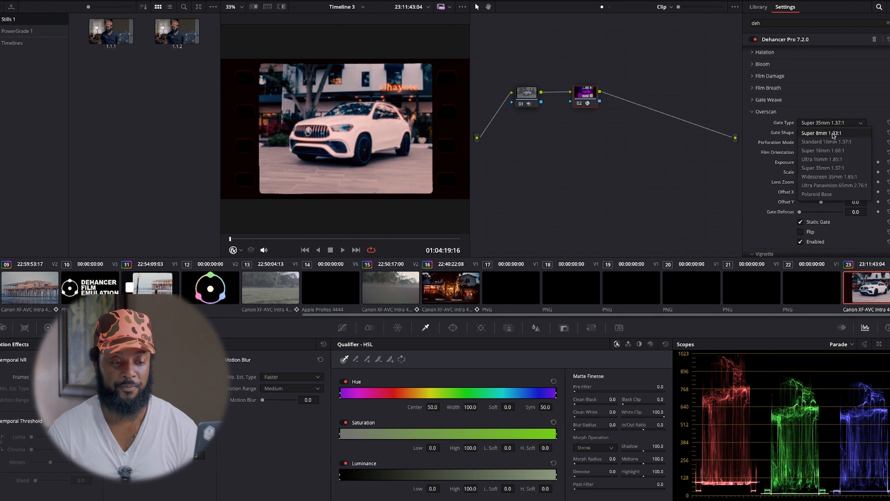
{"action": "left_click", "coordinate": [833, 133]}
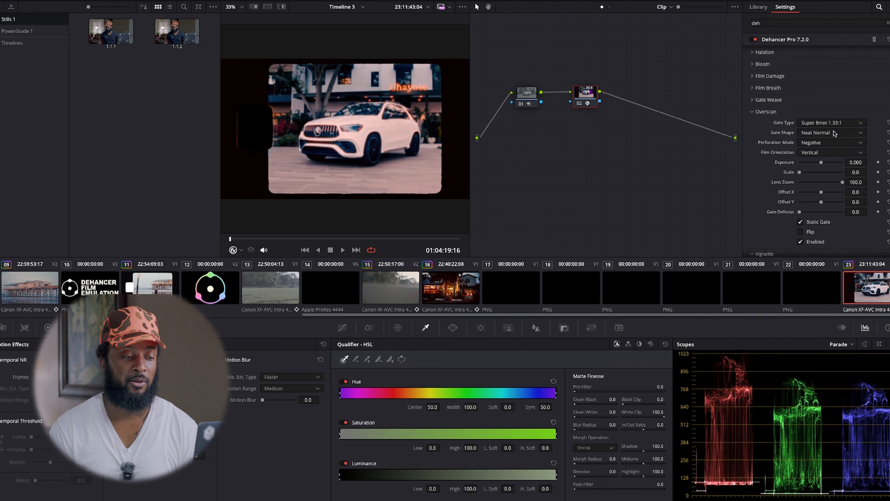
{"action": "left_click", "coordinate": [834, 134]}
{"action": "left_click", "coordinate": [827, 142]}
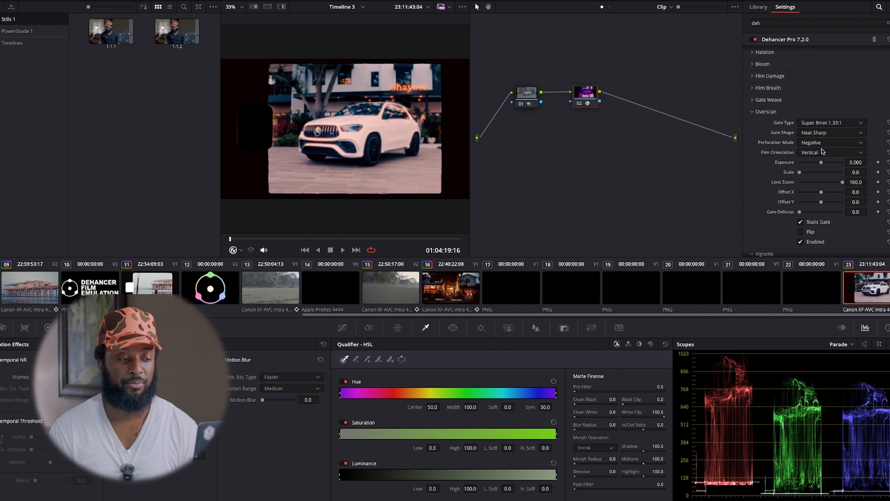
Try the Positive perforation mode for Overscan.
{"action": "left_click", "coordinate": [820, 153]}
{"action": "left_click", "coordinate": [819, 142]}
{"action": "left_click", "coordinate": [820, 143]}
{"action": "left_click", "coordinate": [820, 161]}
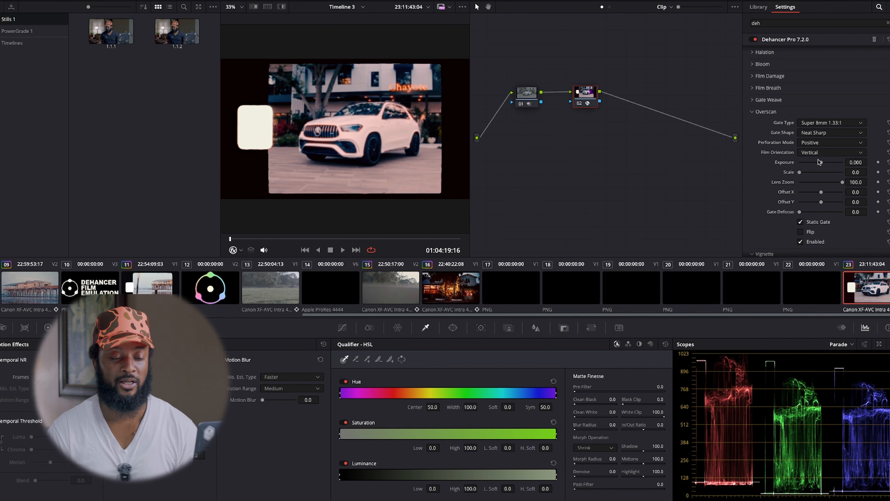
Set the Overscan perforation mode back to Negative and use the Widescreen 35mm 1.85:1 gate type with the Neat Normal gate shape.
{"action": "left_click", "coordinate": [822, 144]}
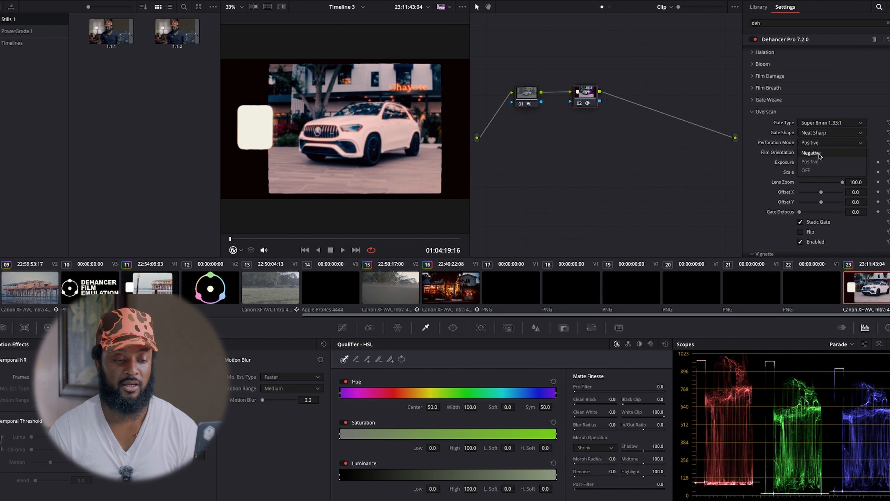
{"action": "left_click", "coordinate": [820, 153]}
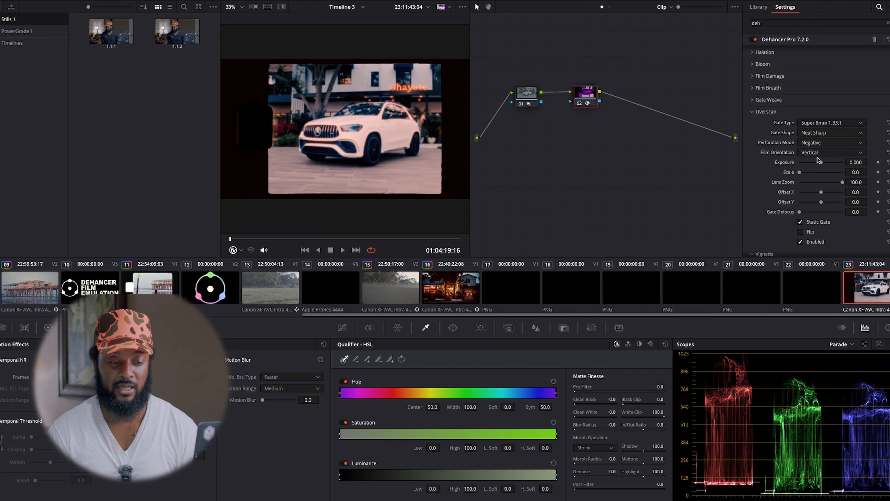
{"action": "left_click", "coordinate": [820, 125]}
{"action": "left_click", "coordinate": [820, 177]}
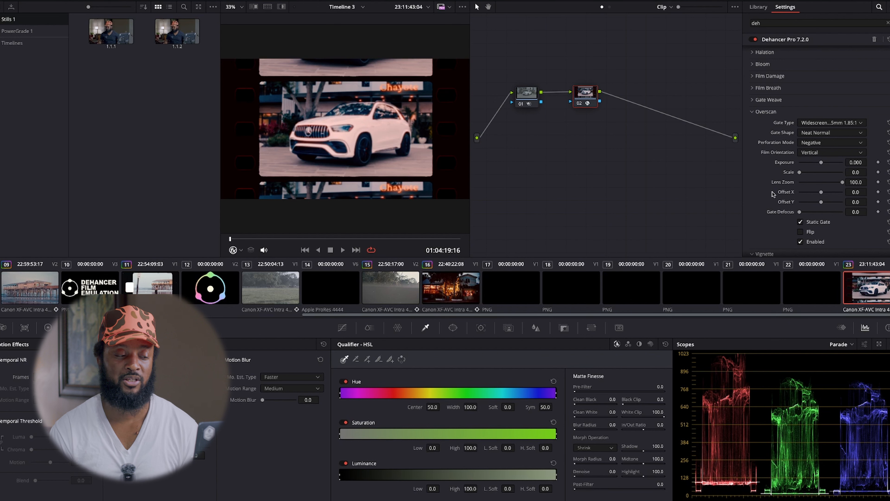
Try the Vignette with Exposure at -0.166 and Size at 39.5, and disable it and collapse its section.
{"action": "scroll", "coordinate": [773, 194], "scroll_direction": "down", "scroll_amount": 3}
{"action": "scroll", "coordinate": [773, 194], "scroll_direction": "down", "scroll_amount": 6}
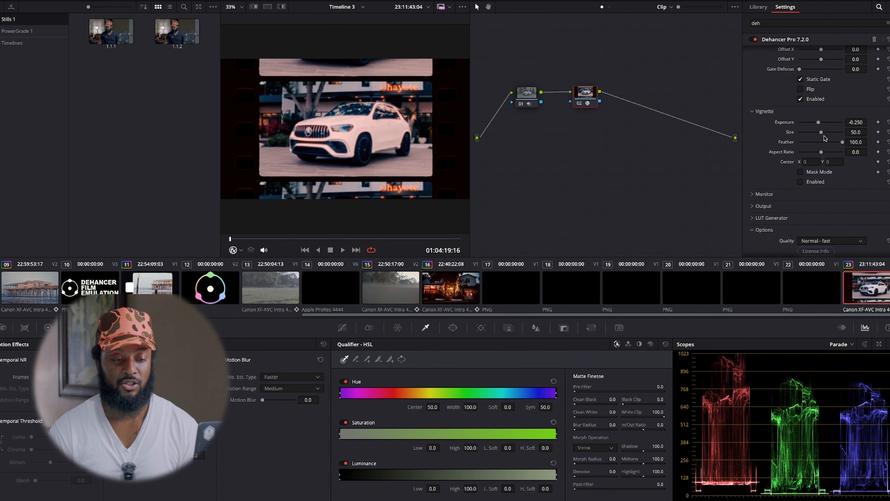
{"action": "left_click", "coordinate": [802, 183]}
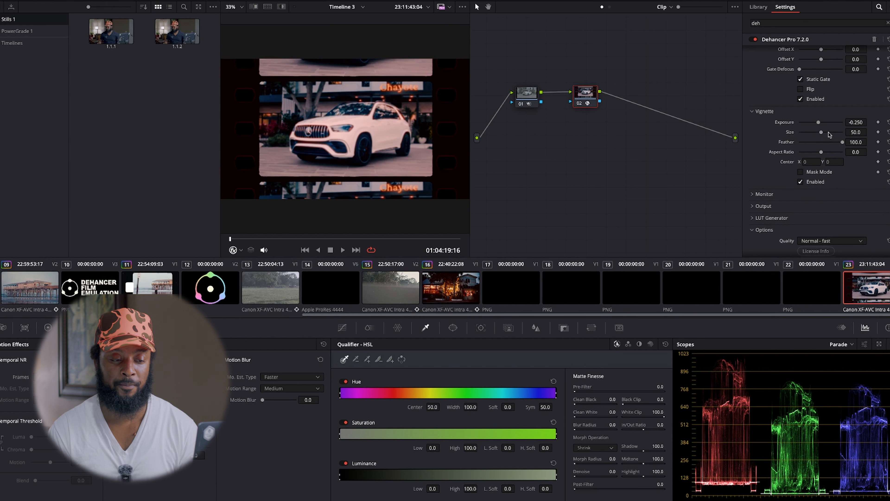
{"action": "left_click_drag", "start_coordinate": [818, 123], "coordinate": [820, 125]}
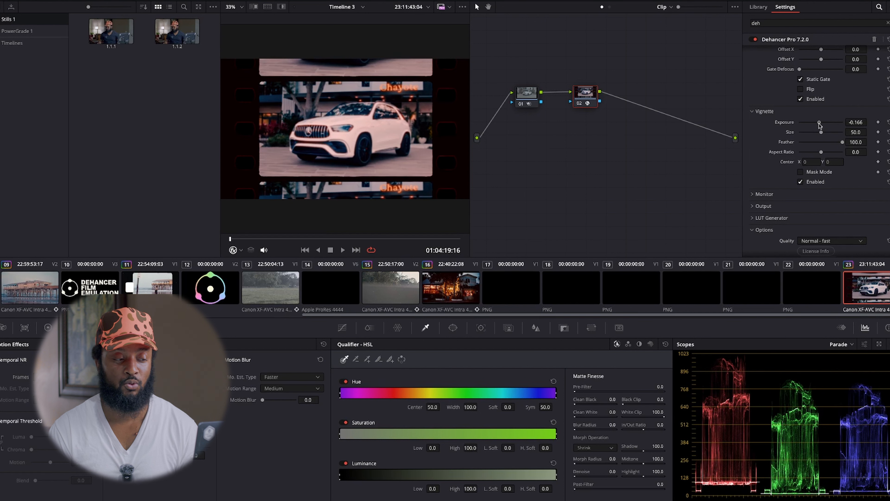
{"action": "mouse_move", "coordinate": [821, 133]}
{"action": "left_mouse_down"}
{"action": "mouse_move", "coordinate": [842, 136]}
{"action": "mouse_move", "coordinate": [817, 134]}
{"action": "left_mouse_up"}
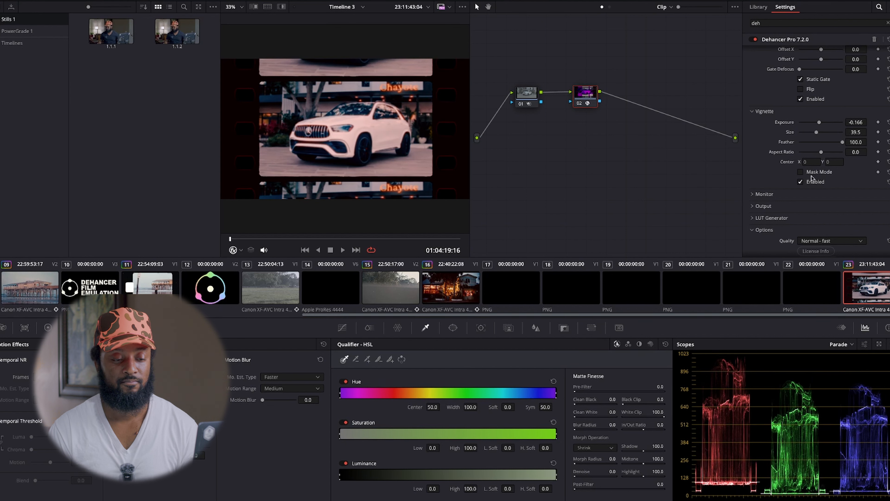
{"action": "left_click", "coordinate": [801, 183]}
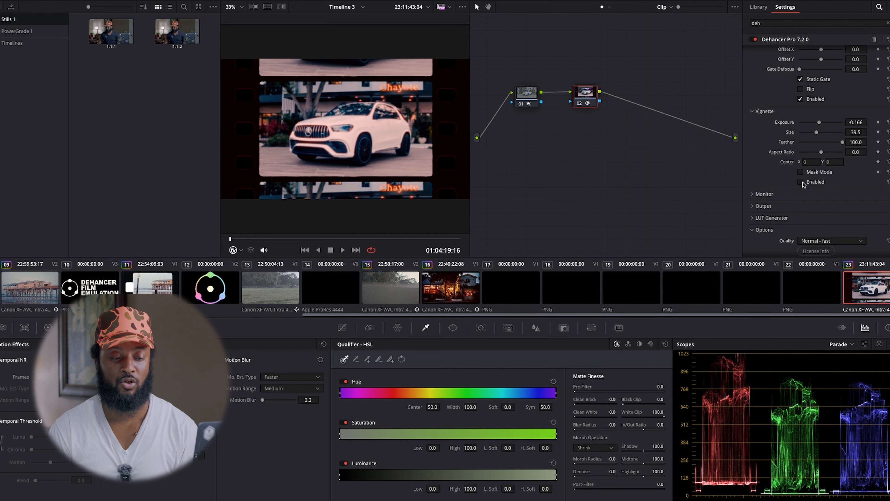
{"action": "scroll", "coordinate": [803, 182], "scroll_direction": "down", "scroll_amount": 1}
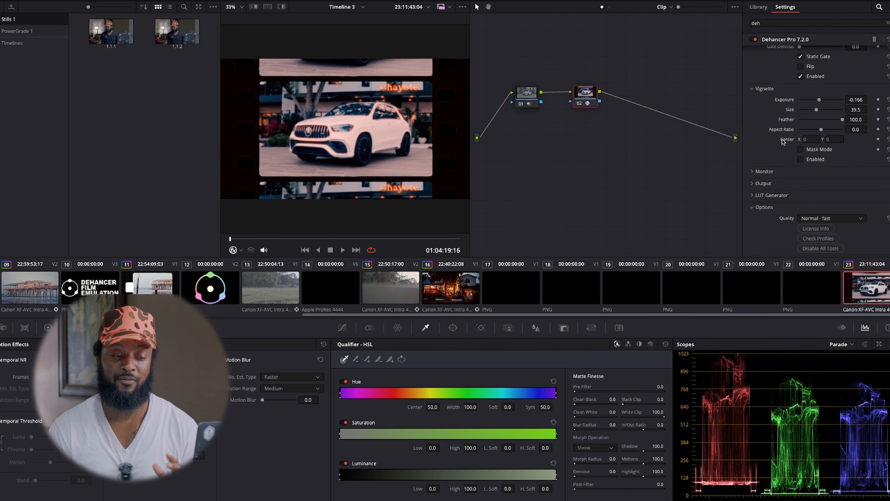
{"action": "left_click", "coordinate": [751, 89]}
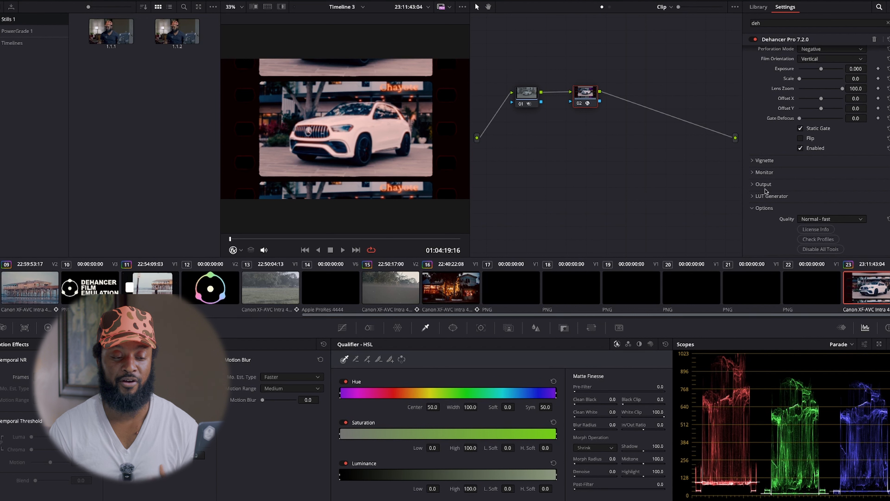
Check the frame with the Monitor's False Color IRE, 16 zones and Clipping Indication, and switch both off and collapse the section.
{"action": "left_click", "coordinate": [752, 174]}
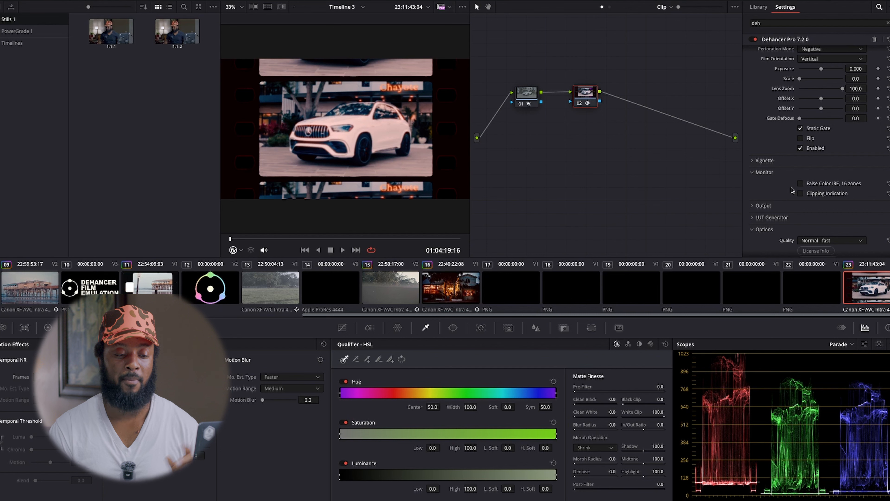
{"action": "left_click", "coordinate": [799, 184]}
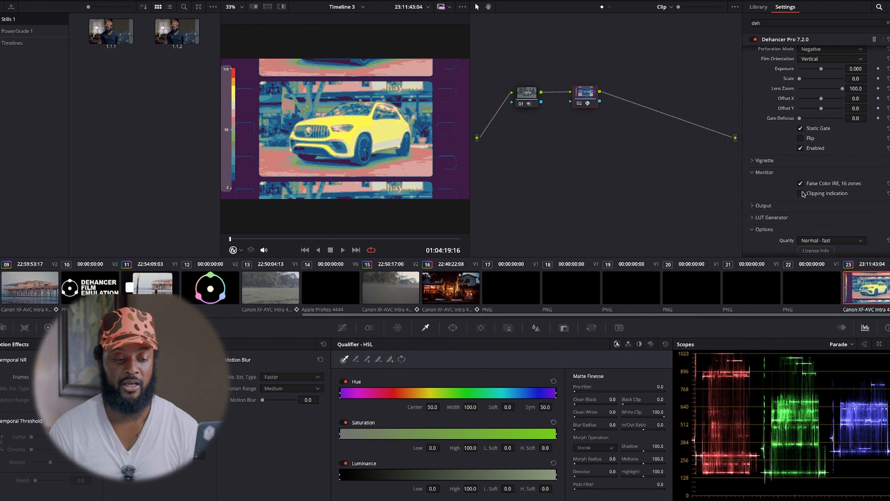
{"action": "left_click", "coordinate": [800, 194]}
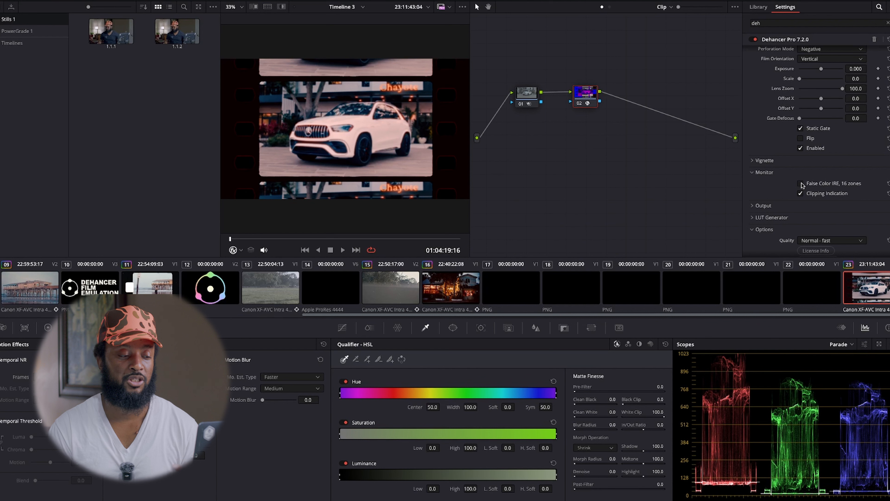
{"action": "left_click", "coordinate": [801, 183]}
{"action": "left_click", "coordinate": [801, 184]}
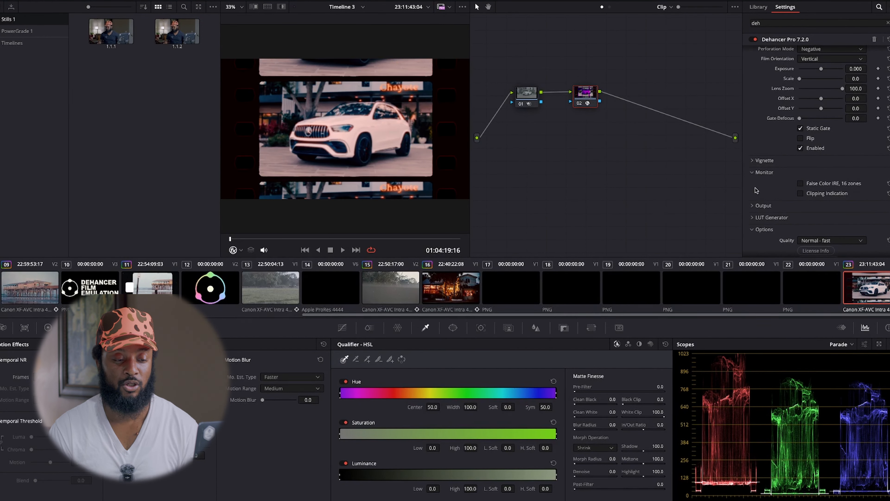
{"action": "left_click", "coordinate": [753, 172]}
Lower the Output section's Total Impact to 88.1.
{"action": "left_click", "coordinate": [754, 184]}
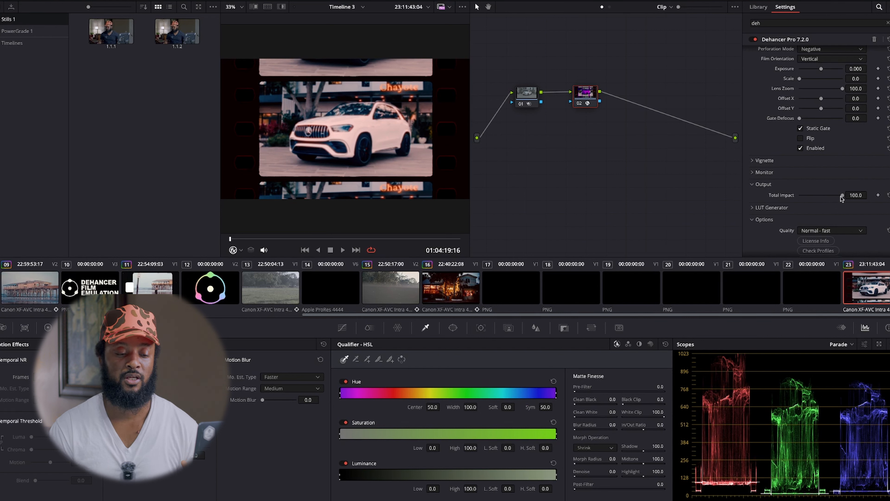
{"action": "left_click_drag", "start_coordinate": [842, 197], "coordinate": [835, 196]}
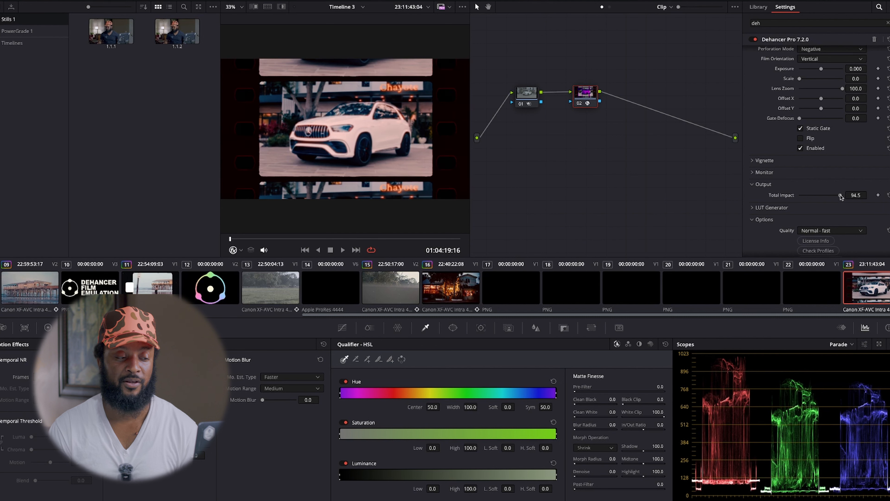
{"action": "left_click_drag", "start_coordinate": [834, 197], "coordinate": [837, 197]}
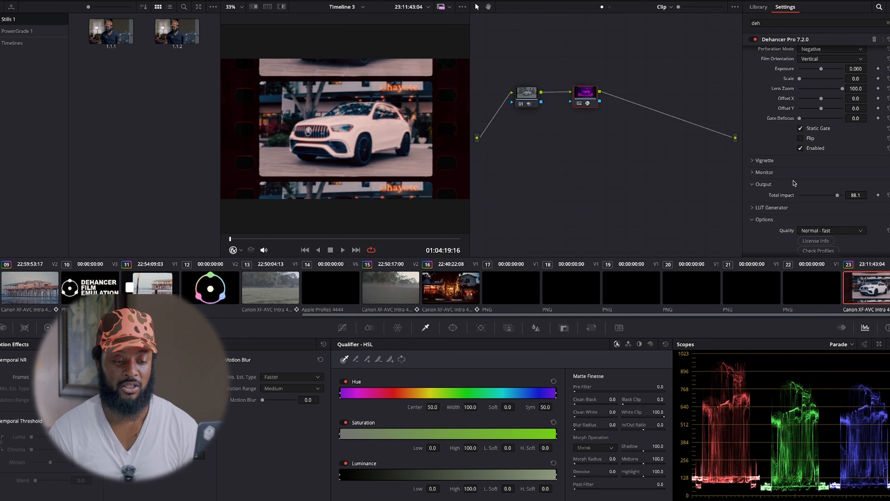
Set the LUT Generator's LUT size to Normal (33x33x33), and open the LUT export dialog and cancel it.
{"action": "left_click", "coordinate": [752, 208]}
{"action": "scroll", "coordinate": [806, 211], "scroll_direction": "down", "scroll_amount": 2}
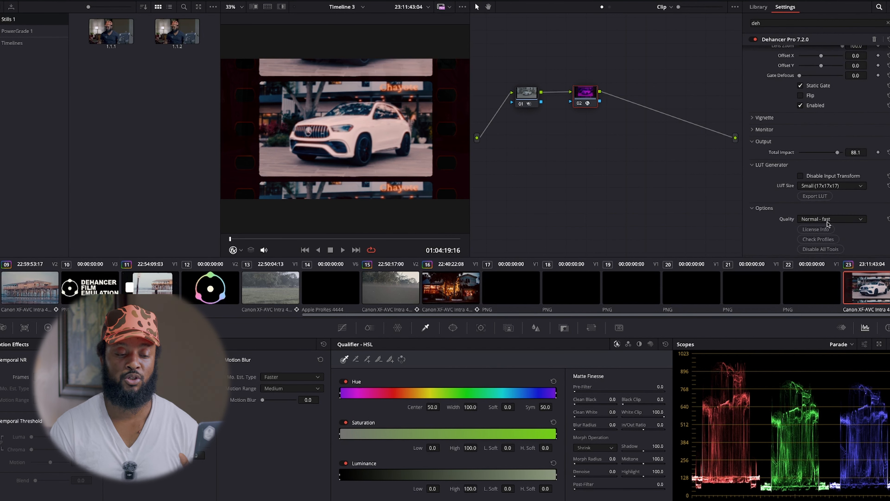
{"action": "left_click", "coordinate": [834, 187]}
{"action": "left_click", "coordinate": [826, 204]}
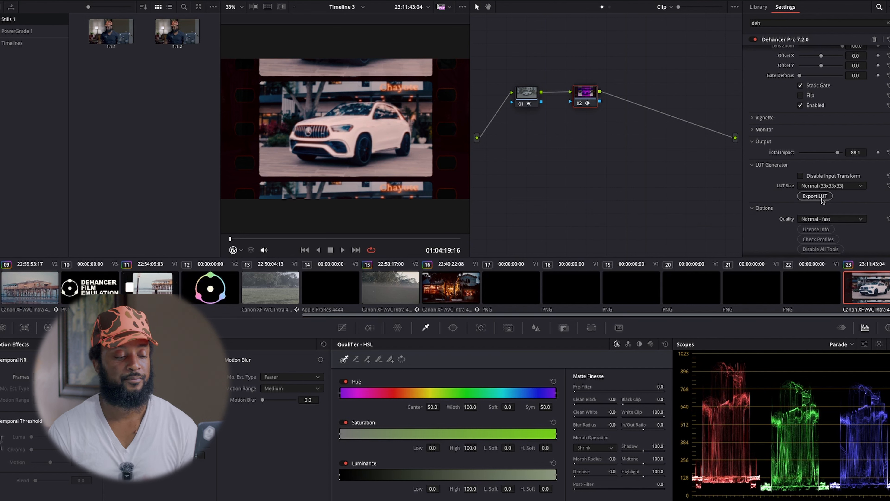
{"action": "left_click", "coordinate": [822, 199]}
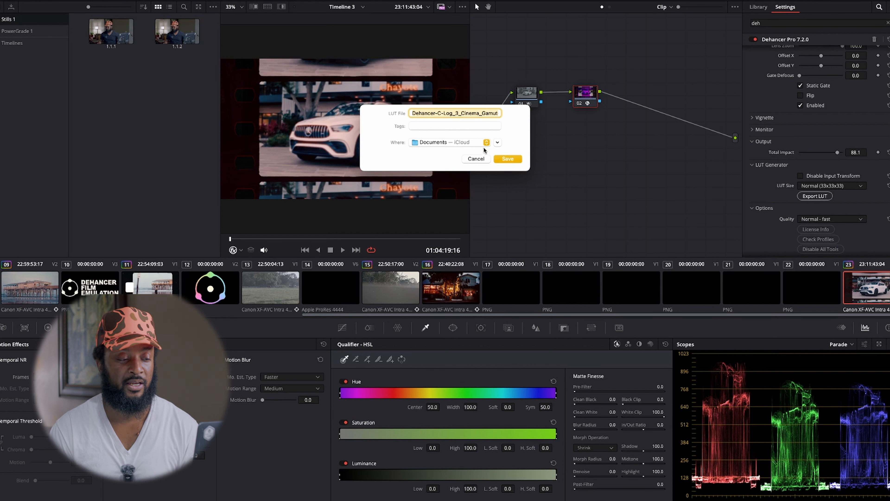
{"action": "left_click", "coordinate": [478, 159]}
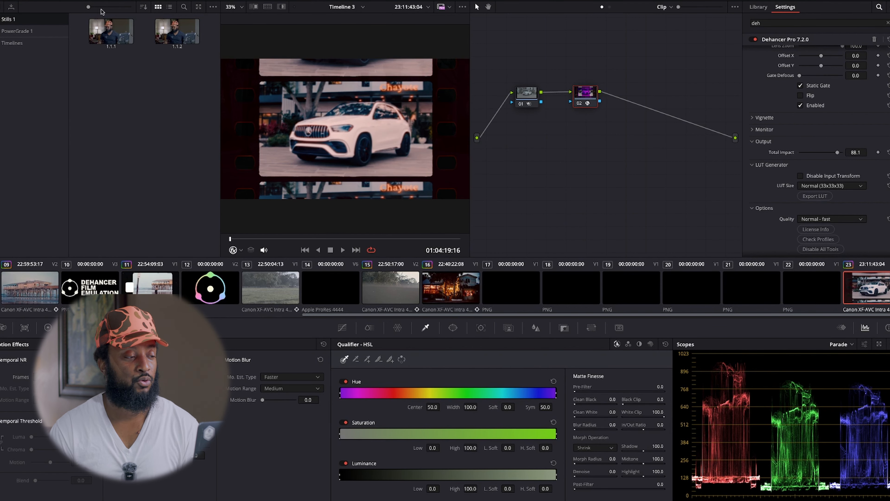
Open the LUTs browser and show the contents of the Dehancer Lut folder.
{"action": "left_click", "coordinate": [39, 1]}
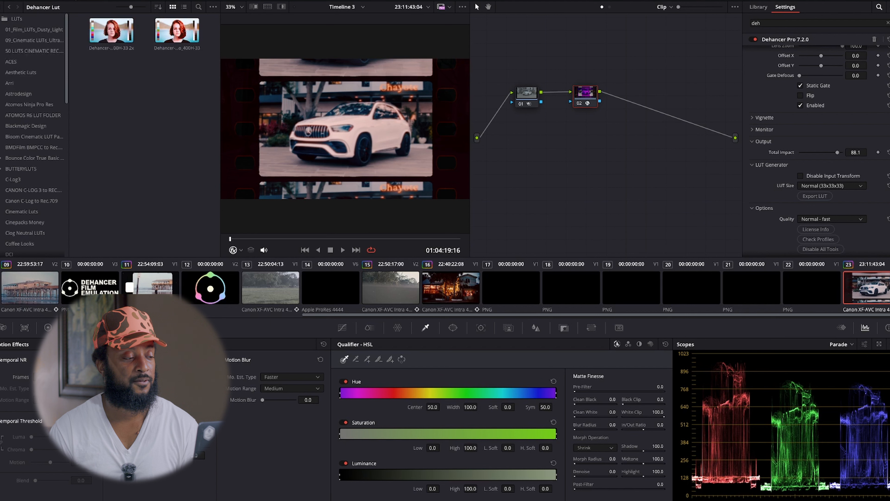
{"action": "scroll", "coordinate": [21, 163], "scroll_direction": "down", "scroll_amount": 1}
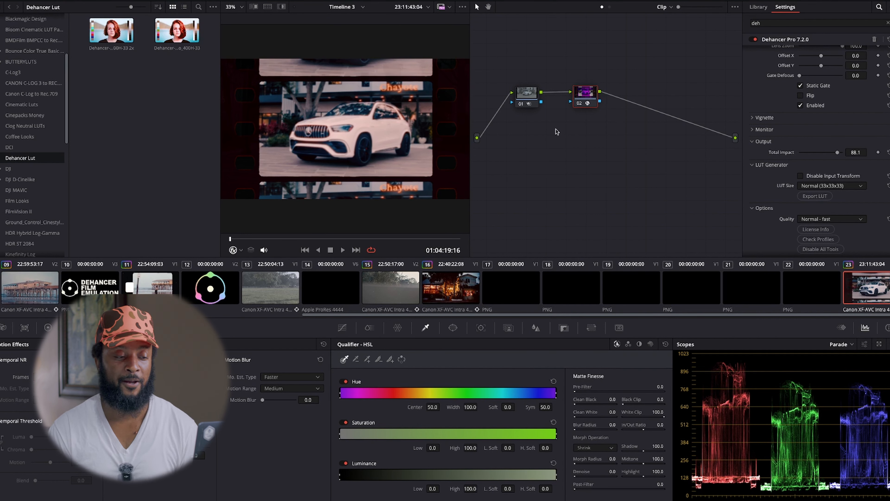
Grab a still of the current car grade from the viewer.
{"action": "right_click", "coordinate": [578, 104]}
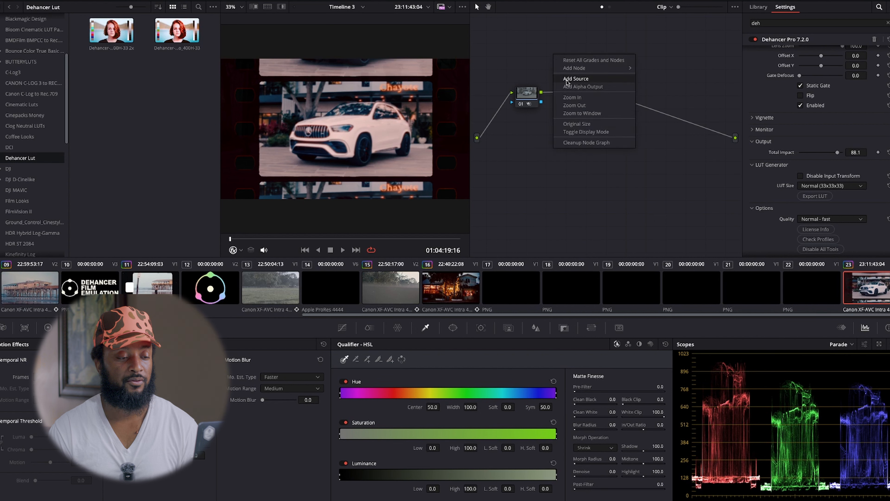
{"action": "left_click", "coordinate": [504, 73]}
{"action": "right_click", "coordinate": [374, 131]}
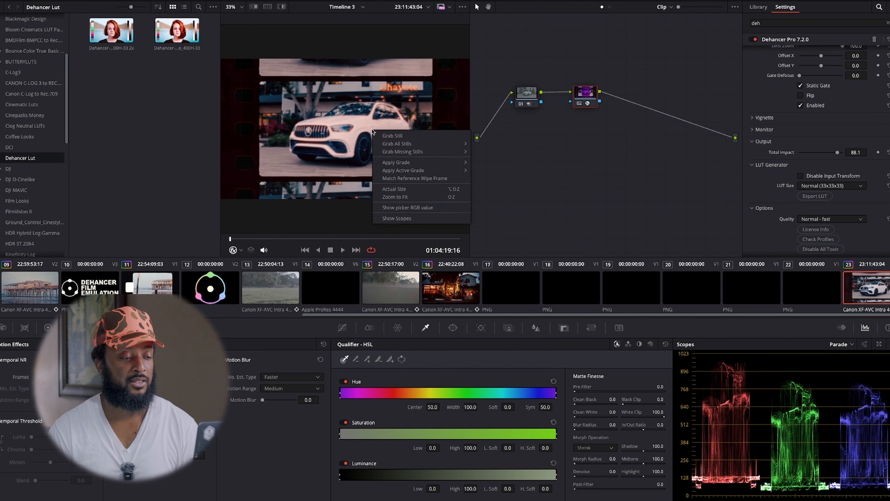
{"action": "left_click", "coordinate": [382, 134]}
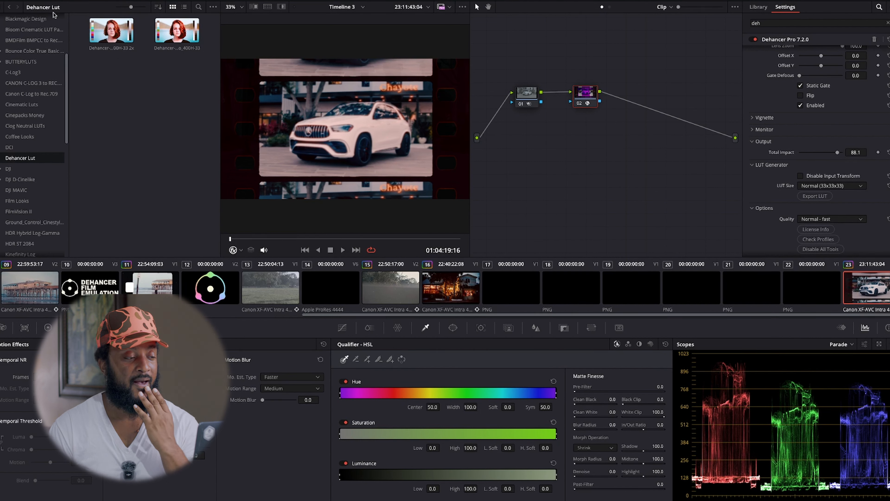
Reset all grades and nodes, and apply the Dehancer-C-Log_3_Cinema_Gamut-Fujicolor_Pro_400H-33 LUT to the remaining node.
{"action": "right_click", "coordinate": [562, 40]}
{"action": "left_click", "coordinate": [569, 45]}
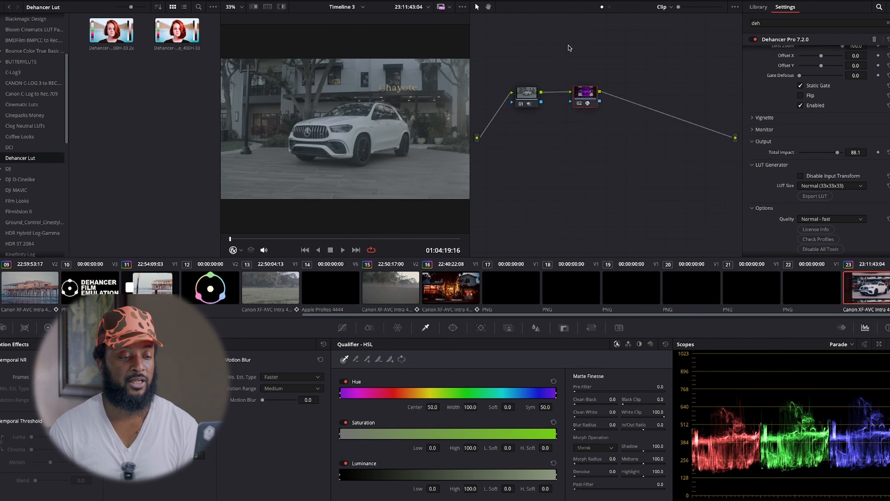
{"action": "right_click", "coordinate": [182, 34]}
{"action": "left_click", "coordinate": [198, 38]}
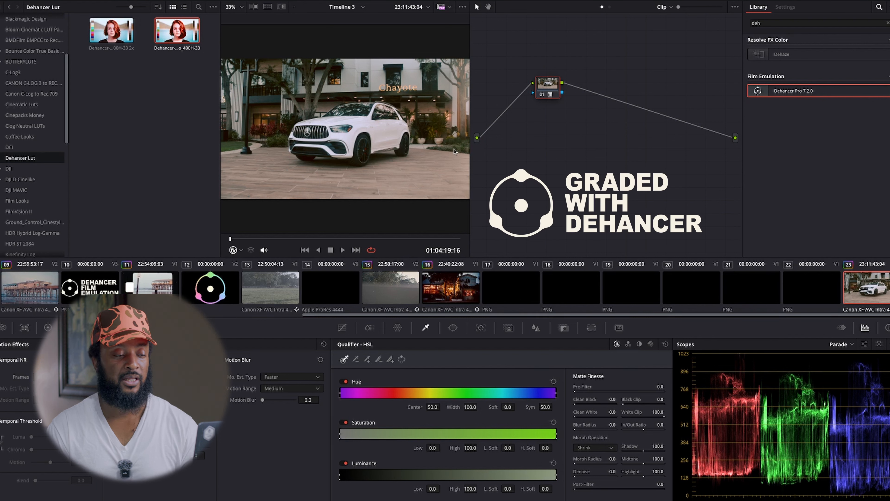
Compare the image with and without the Fujicolor LUT node, and leave the node disabled.
{"action": "left_click", "coordinate": [542, 96]}
{"action": "left_click", "coordinate": [541, 95]}
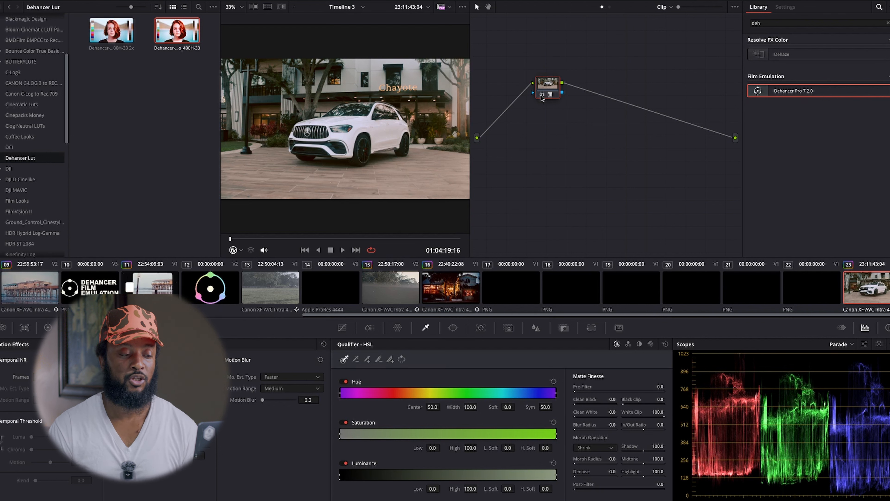
{"action": "left_click", "coordinate": [541, 95]}
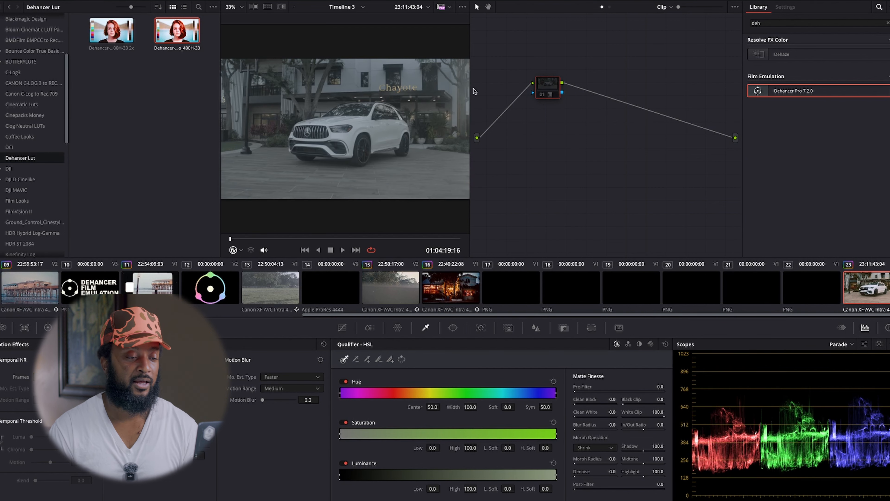
Insert a serial node before the disabled one with the Dehancer-C-Log_3_Cinema_Gamut-Fujicolor_Pro_400H-33 2x LUT, and line up both nodes side by side.
{"action": "right_click", "coordinate": [568, 66]}
{"action": "left_click", "coordinate": [547, 40]}
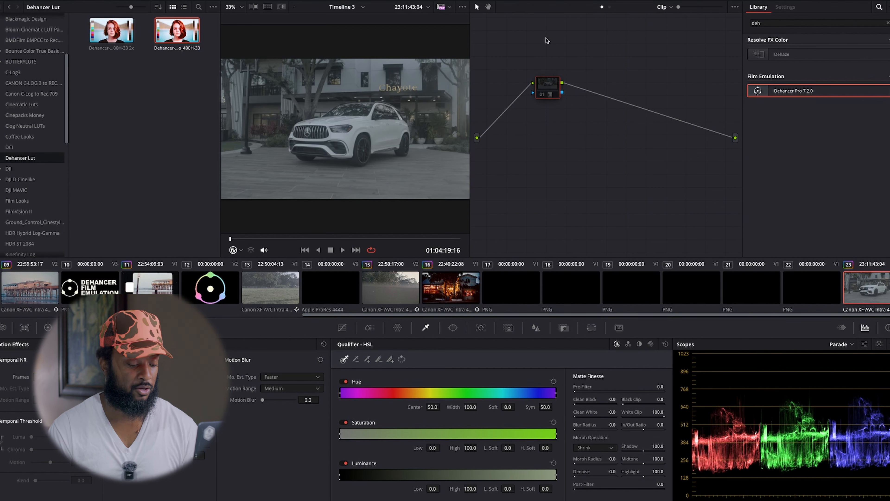
{"action": "key", "text": "alt+s"}
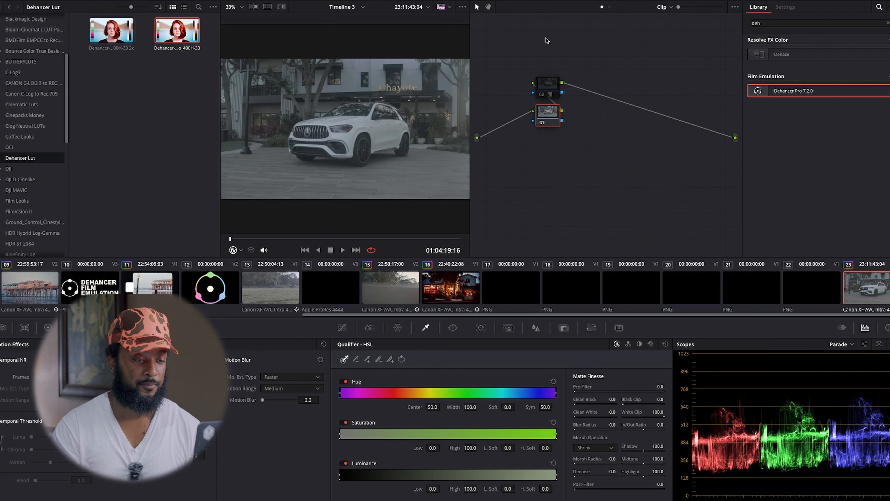
{"action": "right_click", "coordinate": [113, 37]}
{"action": "left_click", "coordinate": [125, 43]}
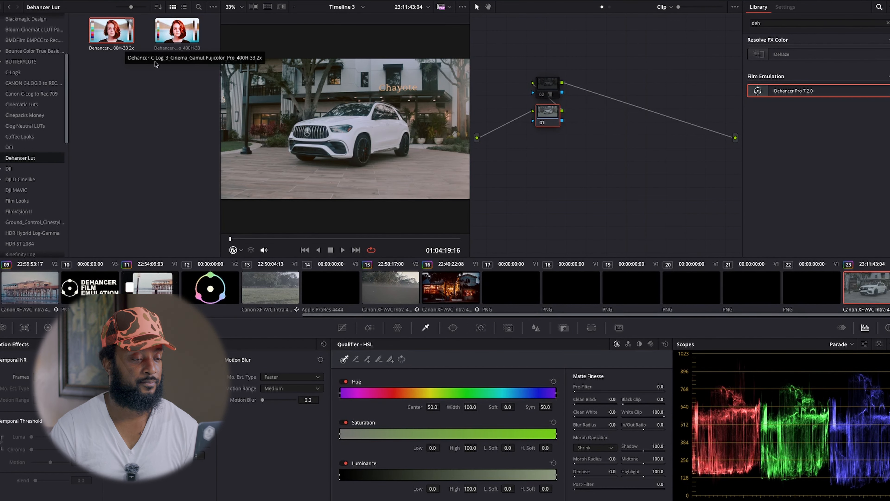
{"action": "left_click_drag", "start_coordinate": [548, 121], "coordinate": [579, 91]}
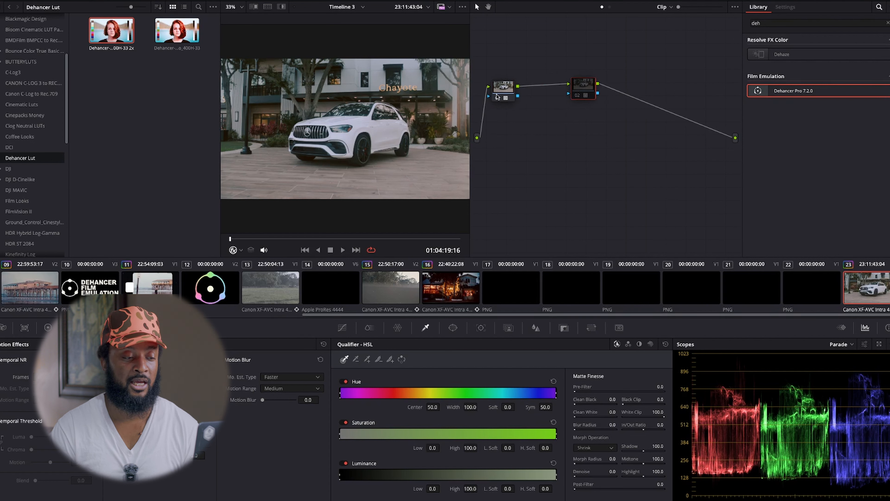
Toggle the first node's 2x LUT off and on to compare the image, and enable the second LUT node.
{"action": "mouse_move", "coordinate": [498, 101]}
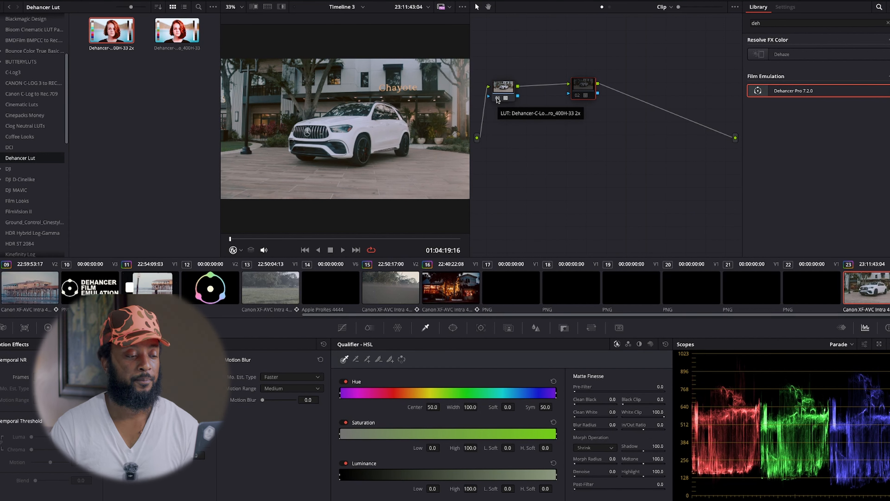
{"action": "left_click", "coordinate": [497, 99]}
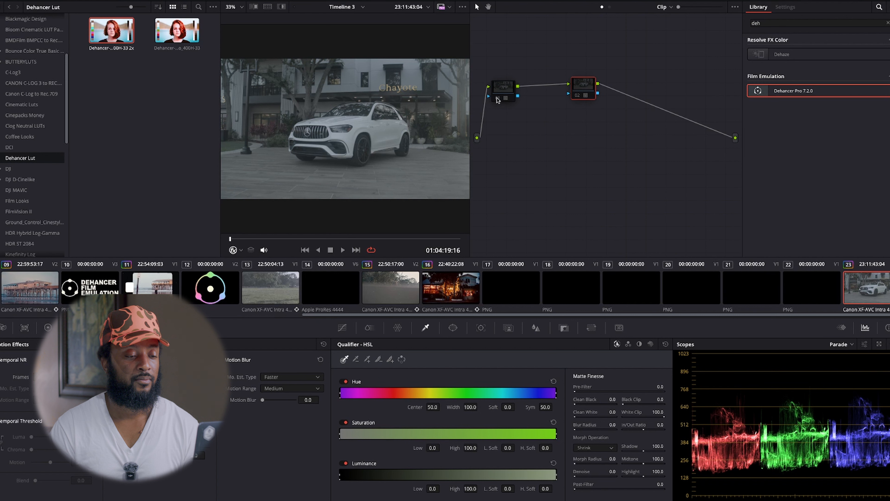
{"action": "left_click", "coordinate": [498, 99]}
{"action": "left_click", "coordinate": [577, 97]}
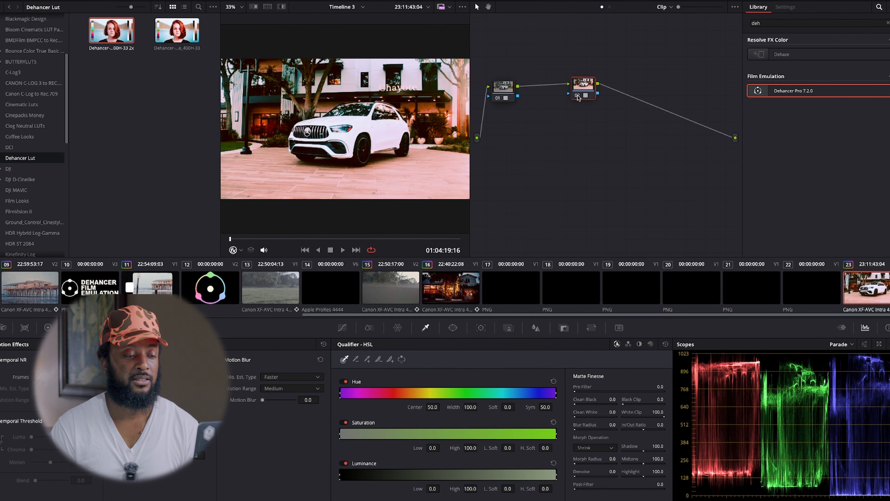